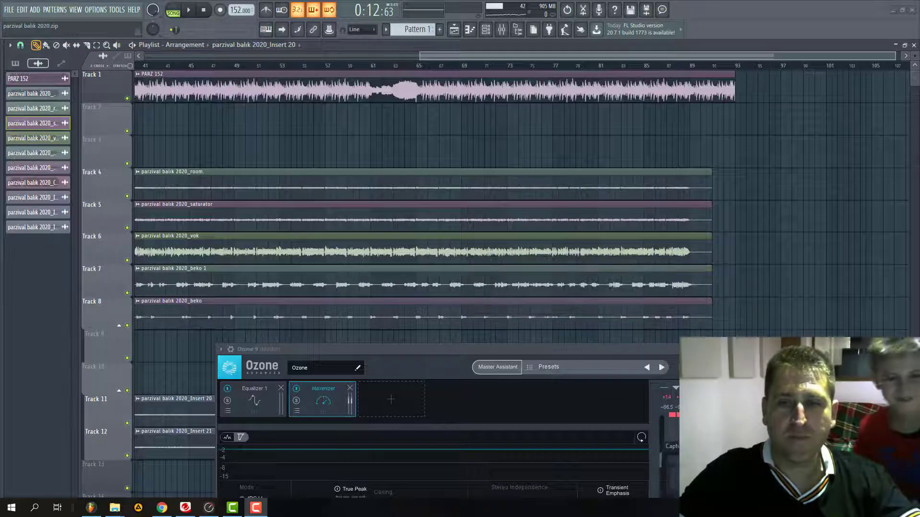
- Close the open plugin window, solo the PARZ 152 beat on Track 1 for a short listen, and restore all tracks
{"action": "left_click", "coordinate": [755, 349]}
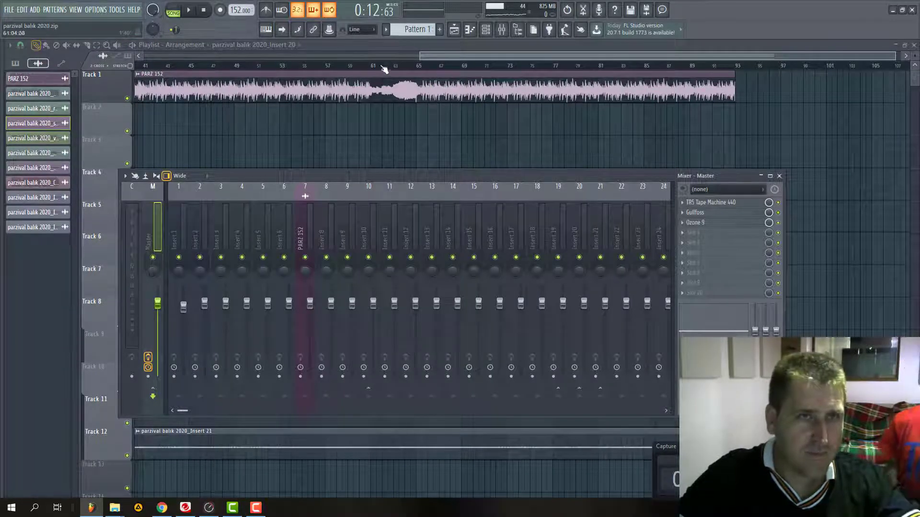
{"action": "left_click_drag", "start_coordinate": [419, 57], "coordinate": [143, 56]}
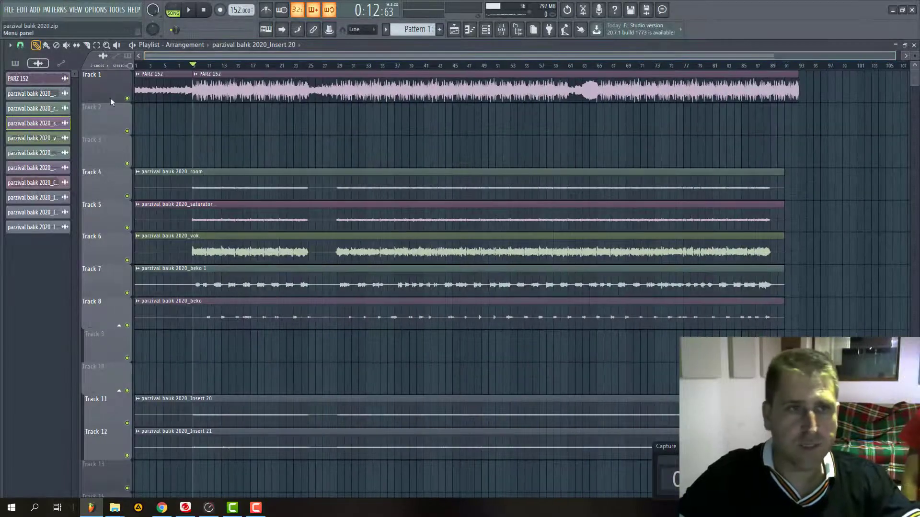
{"action": "right_click", "coordinate": [130, 99]}
{"action": "key", "text": "space"}
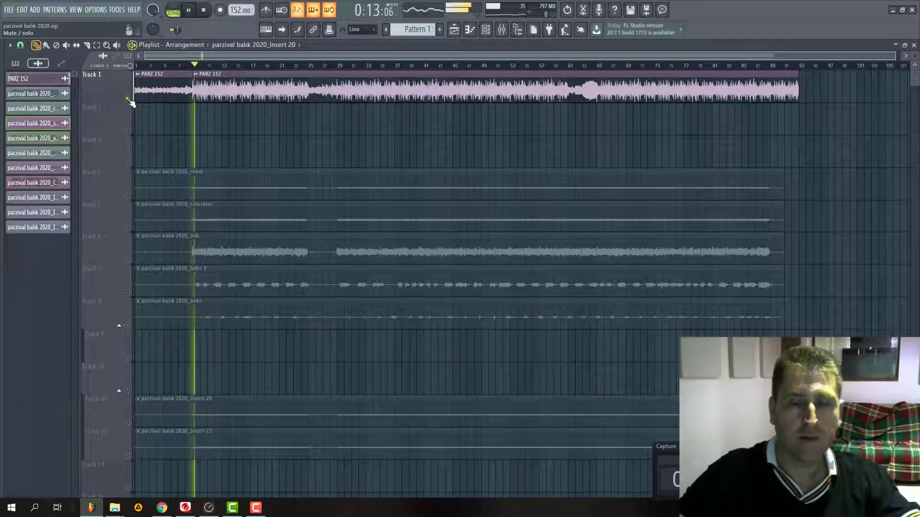
{"action": "right_click", "coordinate": [127, 100]}
{"action": "key", "text": "space"}
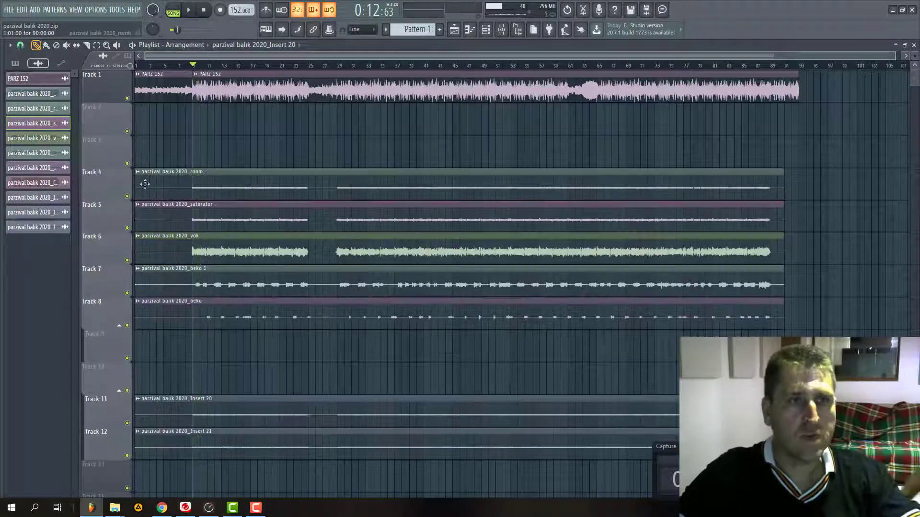
- Audition the room stem on Track 4 and the saturator stem on Track 5 in solo, and bring all tracks back
{"action": "right_click", "coordinate": [128, 196]}
{"action": "left_click", "coordinate": [127, 228]}
{"action": "key", "text": "space"}
{"action": "right_click", "coordinate": [128, 228]}
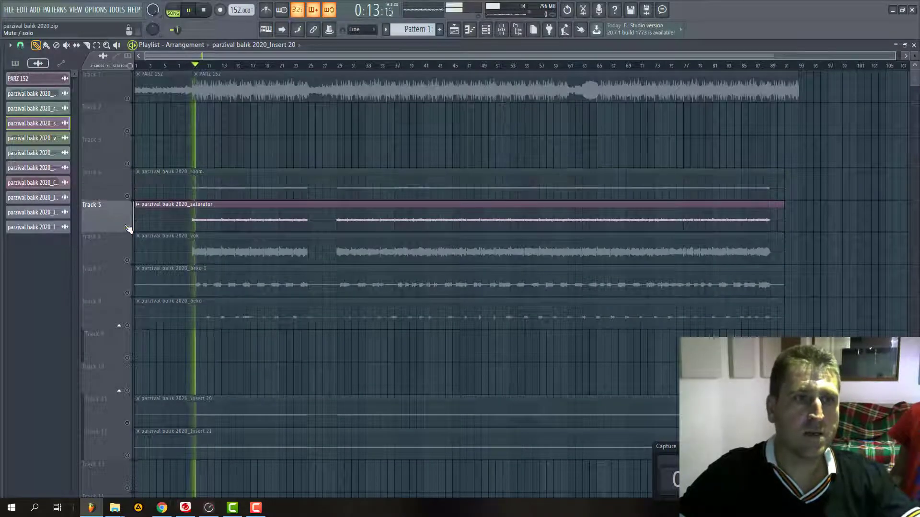
{"action": "right_click", "coordinate": [127, 228]}
{"action": "key", "text": "space"}
{"action": "scroll", "coordinate": [246, 304], "scroll_direction": "down", "scroll_amount": 4}
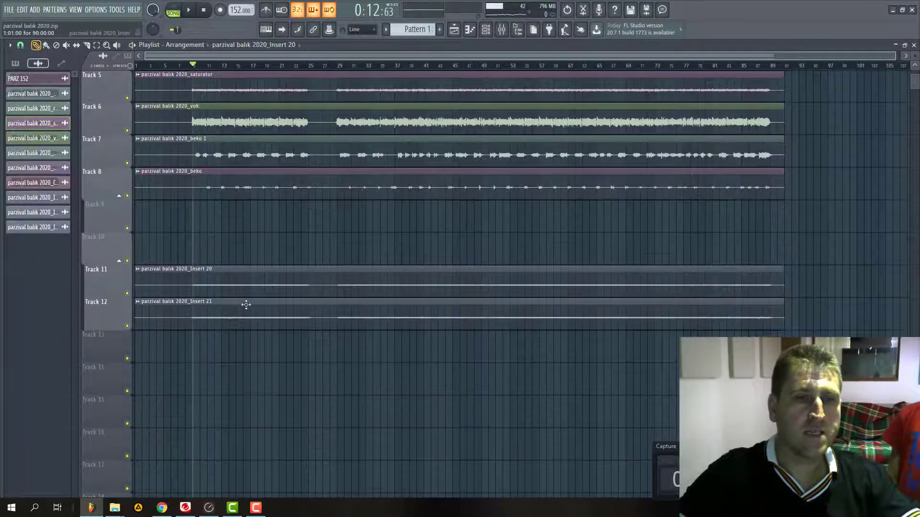
{"action": "scroll", "coordinate": [228, 297], "scroll_direction": "up", "scroll_amount": 1}
{"action": "scroll", "coordinate": [228, 297], "scroll_direction": "up", "scroll_amount": 3}
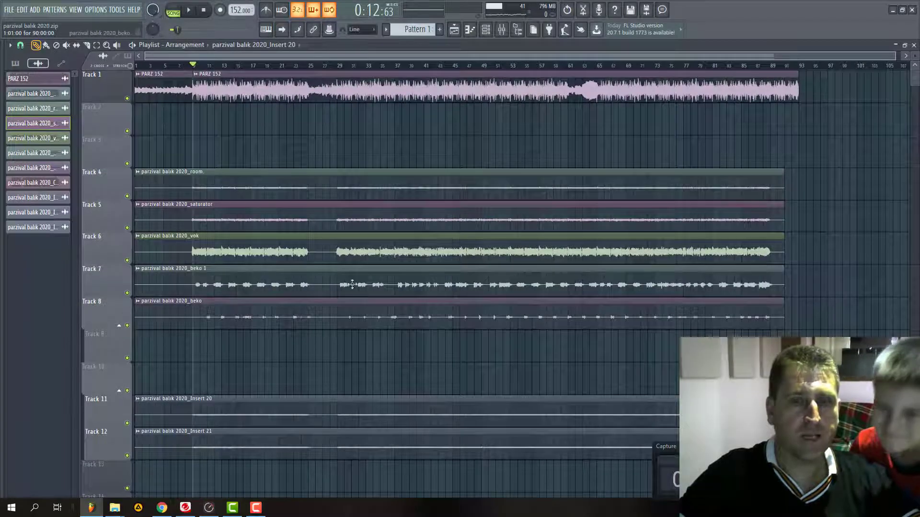
- Solo the beko 1 backing vocal on Track 7 and play it from about bar 14
{"action": "key", "text": "space"}
{"action": "right_click", "coordinate": [127, 293]}
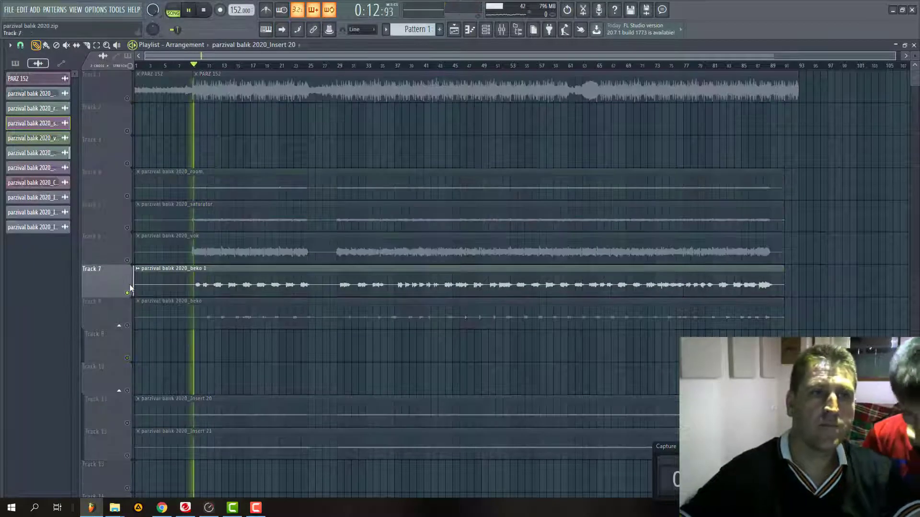
{"action": "key", "text": "space"}
{"action": "right_click", "coordinate": [127, 283]}
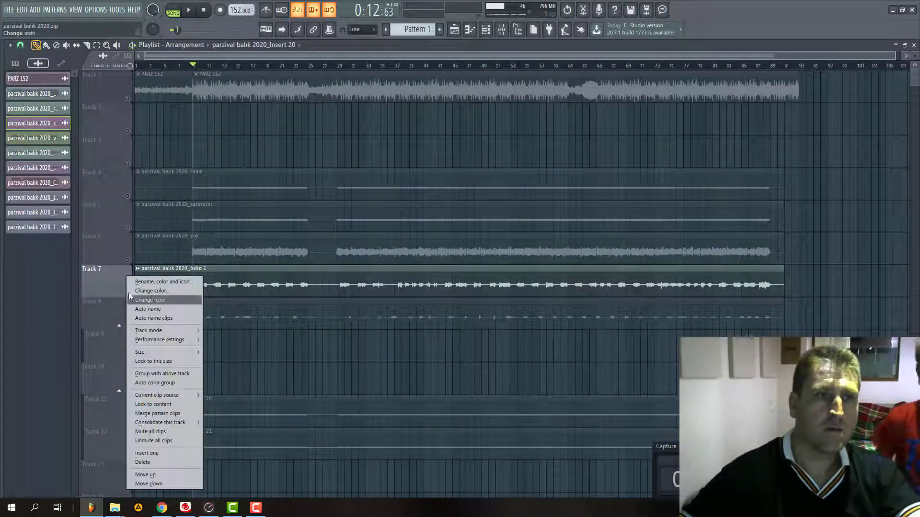
{"action": "left_click", "coordinate": [343, 49]}
{"action": "key", "text": "space"}
{"action": "left_click", "coordinate": [229, 66]}
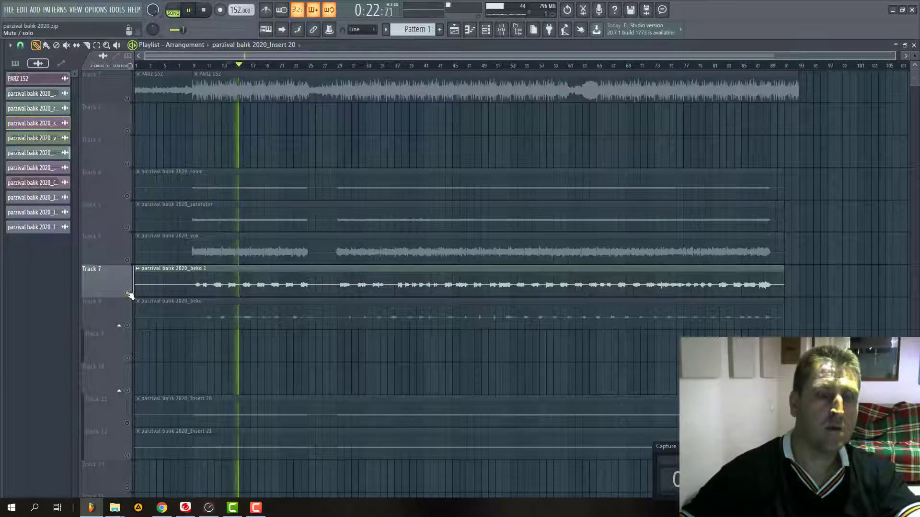
- Listen to the beko stem on Track 8 and the vok stem on Track 6 in solo, and stop playback
{"action": "left_click", "coordinate": [129, 316]}
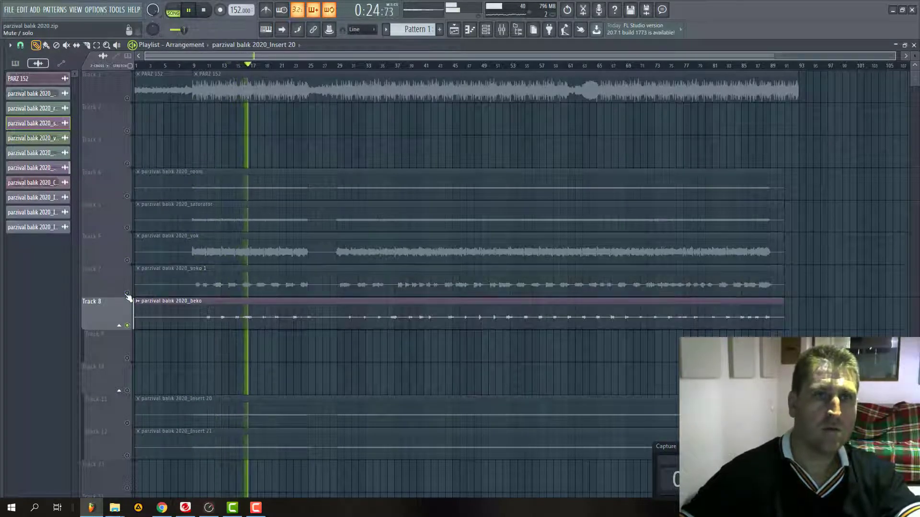
{"action": "left_click", "coordinate": [130, 255]}
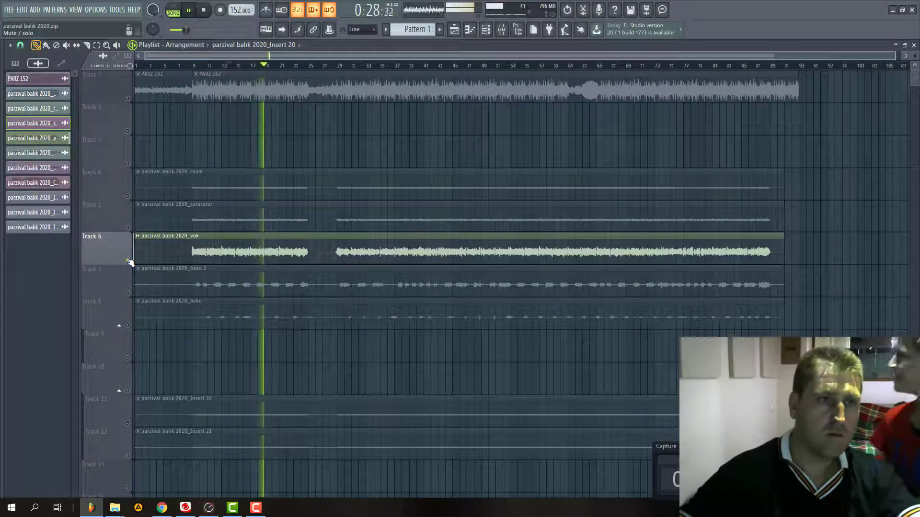
{"action": "key", "text": "space"}
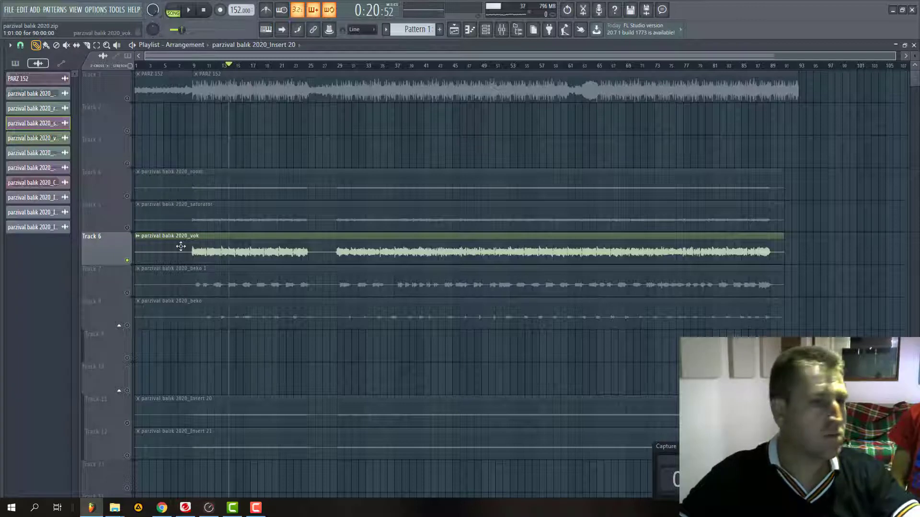
- Play the Insert 20 and Insert 21 stems on Tracks 11 and 12 soloed together, and restore the full mix
{"action": "left_click", "coordinate": [132, 421]}
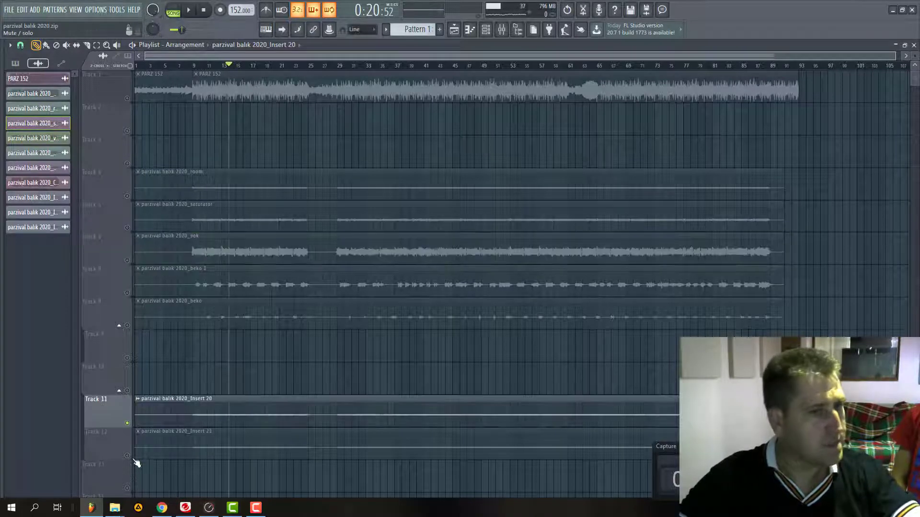
{"action": "left_click", "coordinate": [131, 440], "text": "shift"}
{"action": "key", "text": "space"}
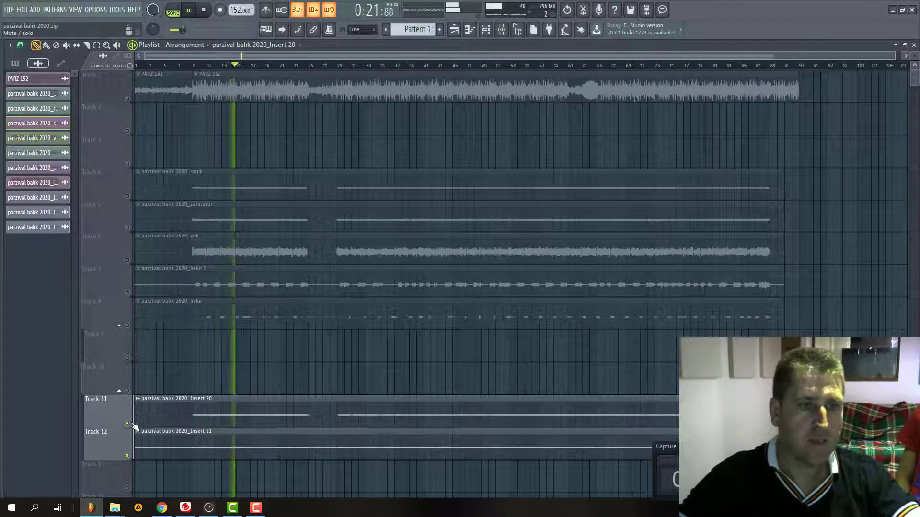
{"action": "right_click", "coordinate": [127, 423]}
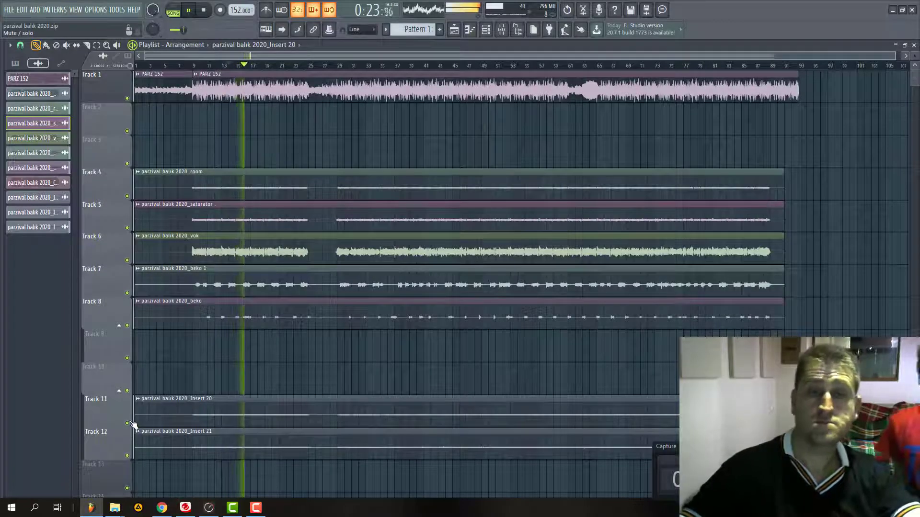
{"action": "key", "text": "space"}
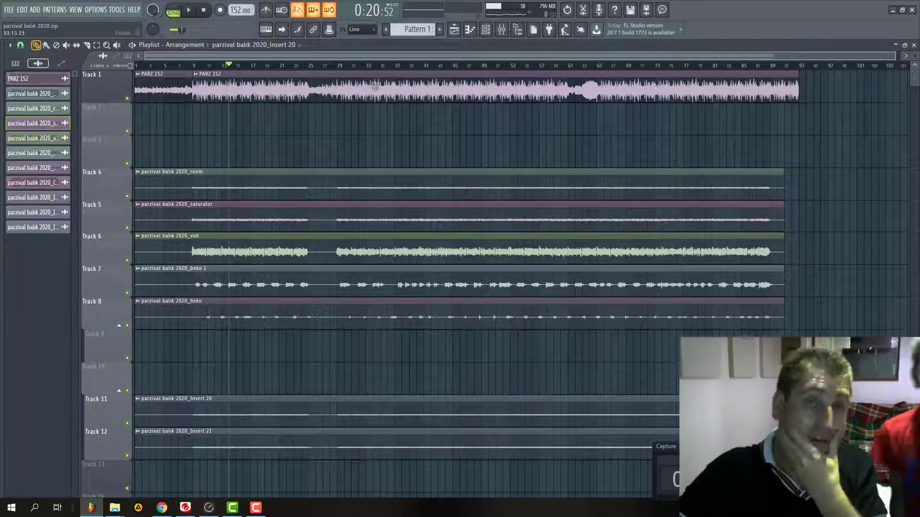
- Load Tonal Balance Control 2 into the fourth effect slot of the mixer's Master track
{"action": "left_click_drag", "start_coordinate": [849, 446], "coordinate": [736, 324]}
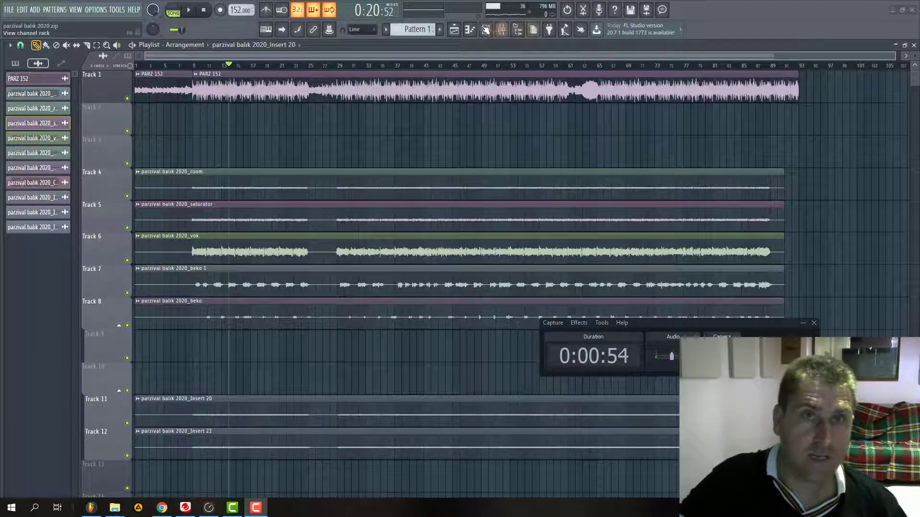
{"action": "key", "text": "F9"}
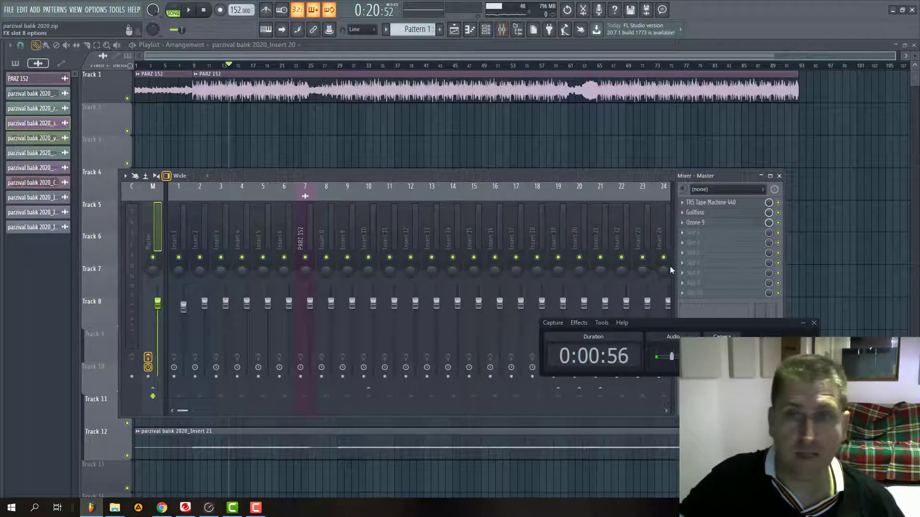
{"action": "left_click", "coordinate": [685, 239]}
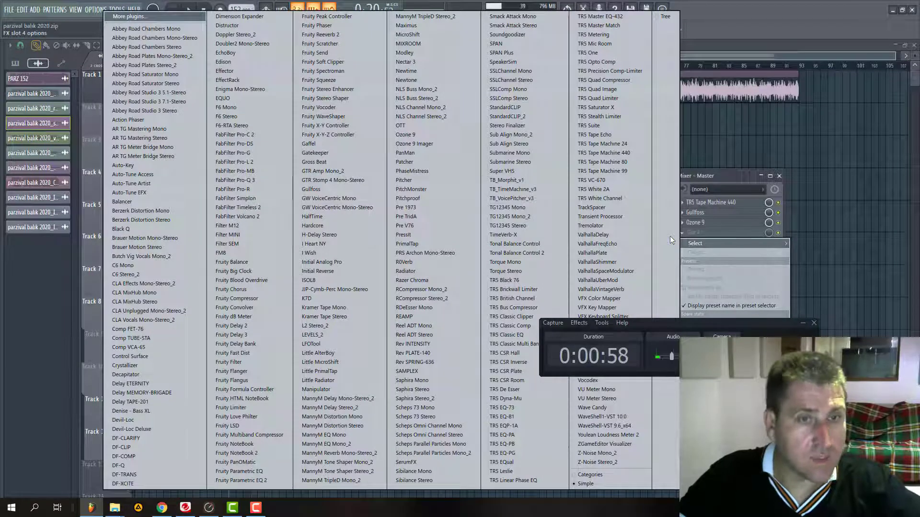
{"action": "key", "text": "t"}
{"action": "key", "text": "t"}
{"action": "key", "text": "t"}
{"action": "key", "text": "t"}
{"action": "key", "text": "t"}
{"action": "key", "text": "t"}
{"action": "key", "text": "t"}
{"action": "key", "text": "t"}
{"action": "key", "text": "t"}
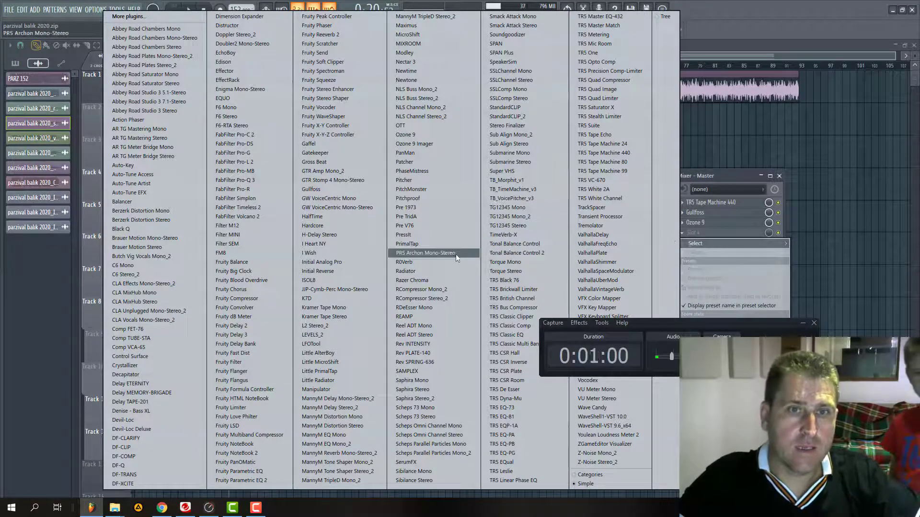
{"action": "left_click", "coordinate": [506, 252]}
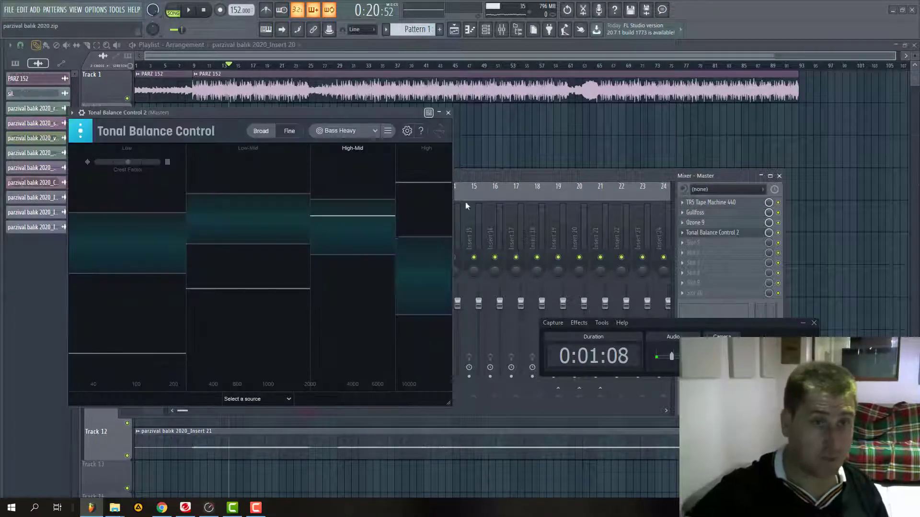
- Close Tonal Balance Control, review the TR5 Tape Machine 440 and its preset list on the Master, and close the plugin
{"action": "left_click", "coordinate": [716, 232]}
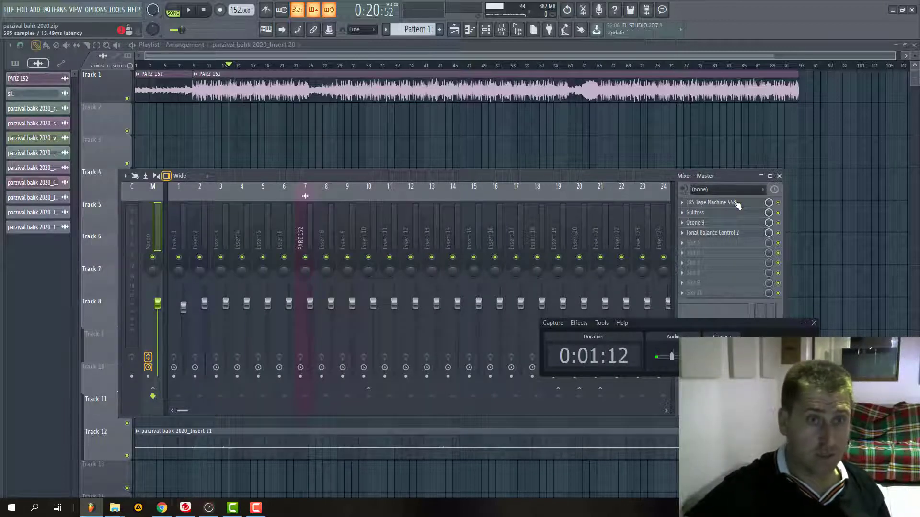
{"action": "left_click", "coordinate": [736, 203]}
{"action": "left_click_drag", "start_coordinate": [512, 186], "coordinate": [449, 157]}
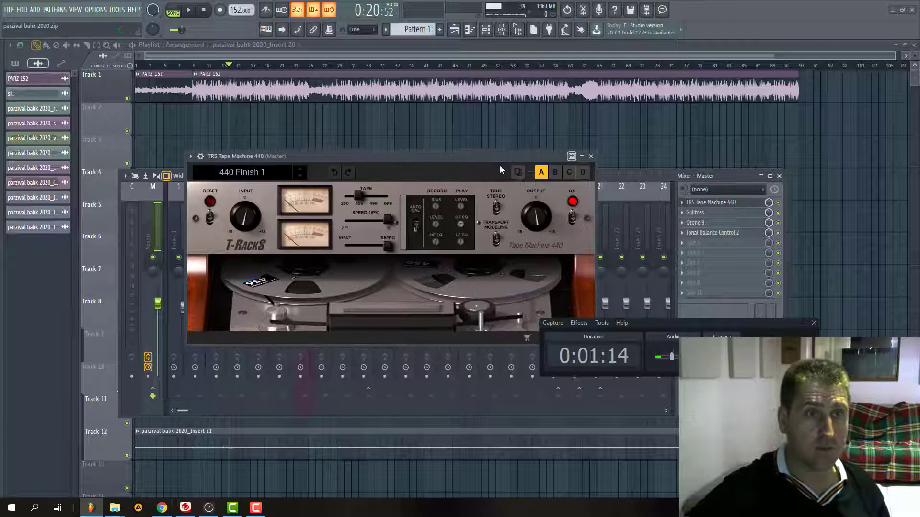
{"action": "left_click", "coordinate": [248, 173]}
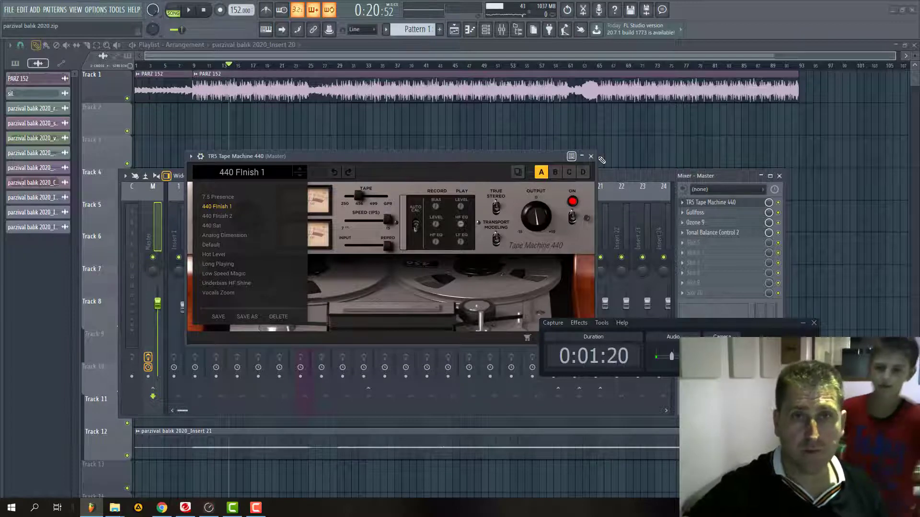
{"action": "left_click", "coordinate": [512, 155]}
{"action": "left_click", "coordinate": [592, 156]}
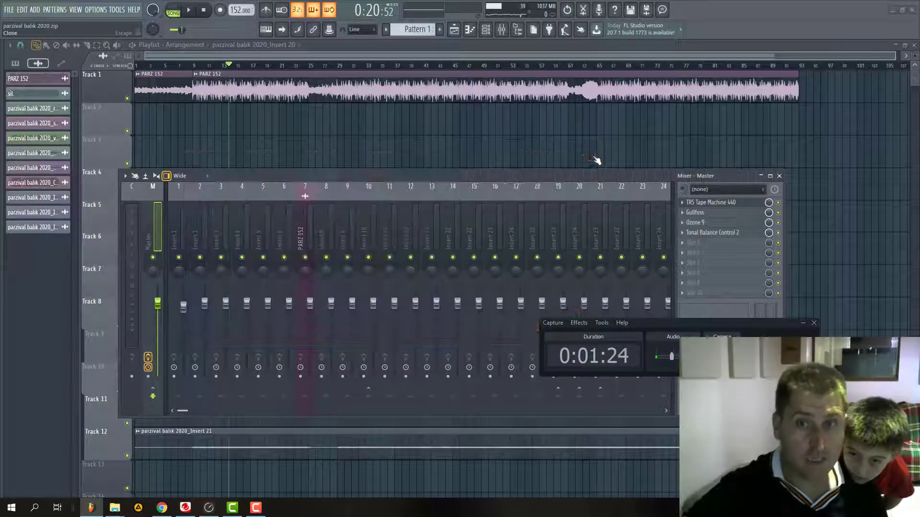
- Bring up Gullfoss and Tonal Balance Control 2 from the Master and play the song to check its tonal balance
{"action": "left_click", "coordinate": [721, 216]}
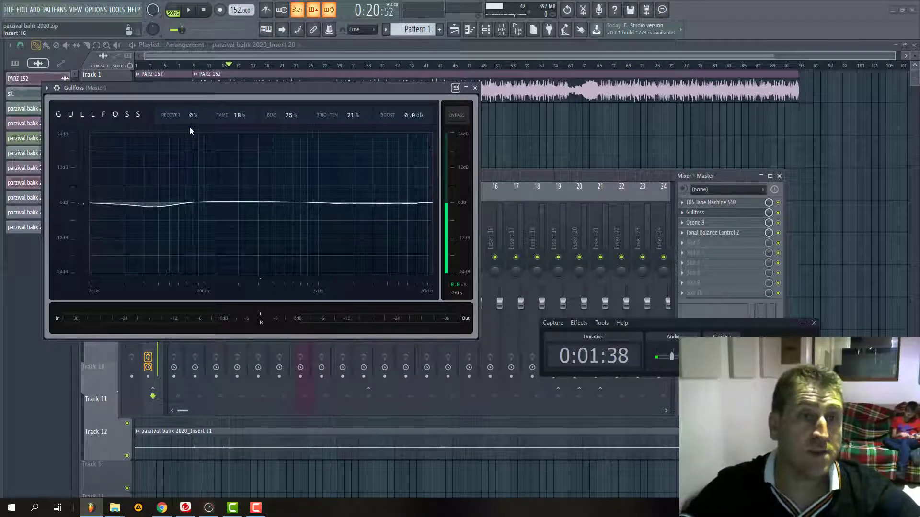
{"action": "left_click", "coordinate": [711, 223]}
{"action": "left_click", "coordinate": [711, 223]}
{"action": "left_click", "coordinate": [718, 233]}
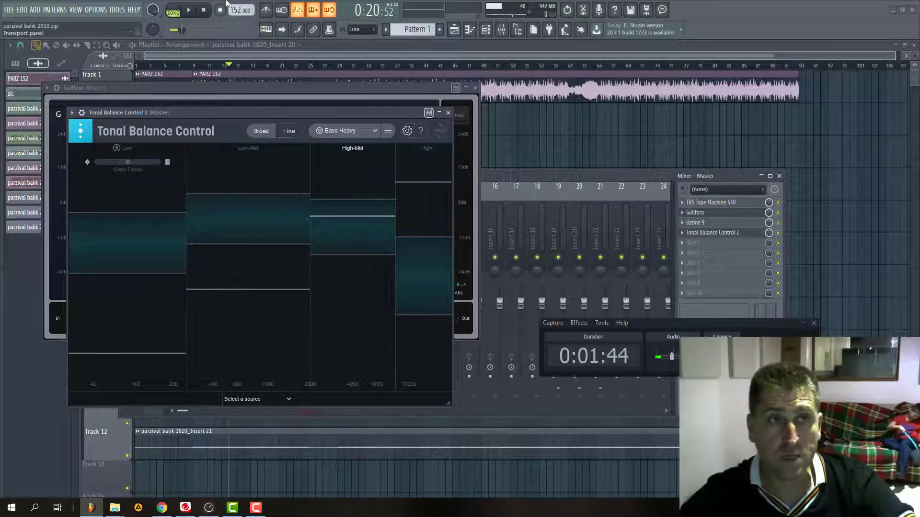
{"action": "left_click", "coordinate": [190, 11]}
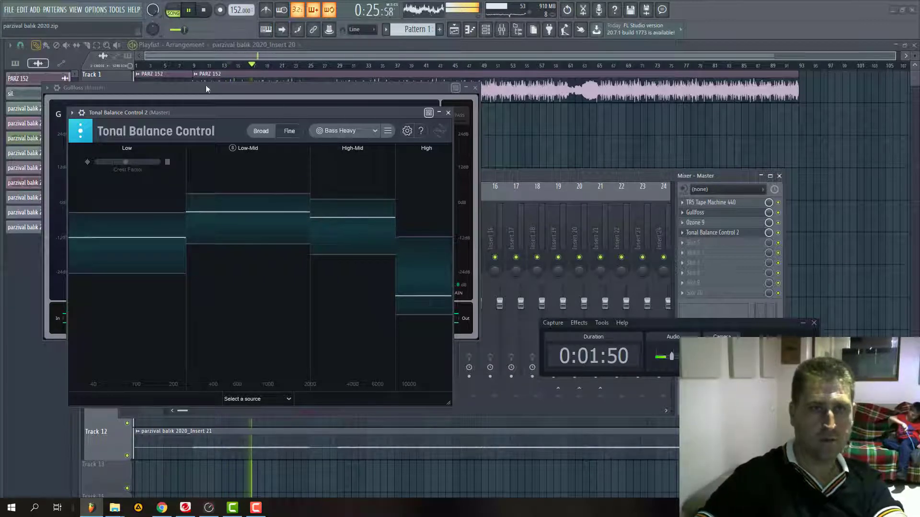
{"action": "left_click", "coordinate": [208, 10]}
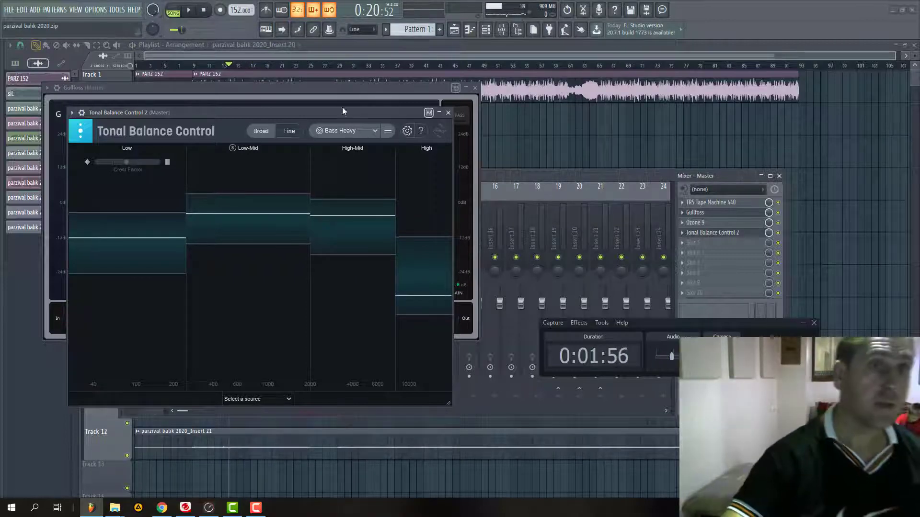
- Switch Tonal Balance Control to the Fine view and play the song briefly to inspect the Bass Heavy target curve
{"action": "left_click", "coordinate": [291, 131]}
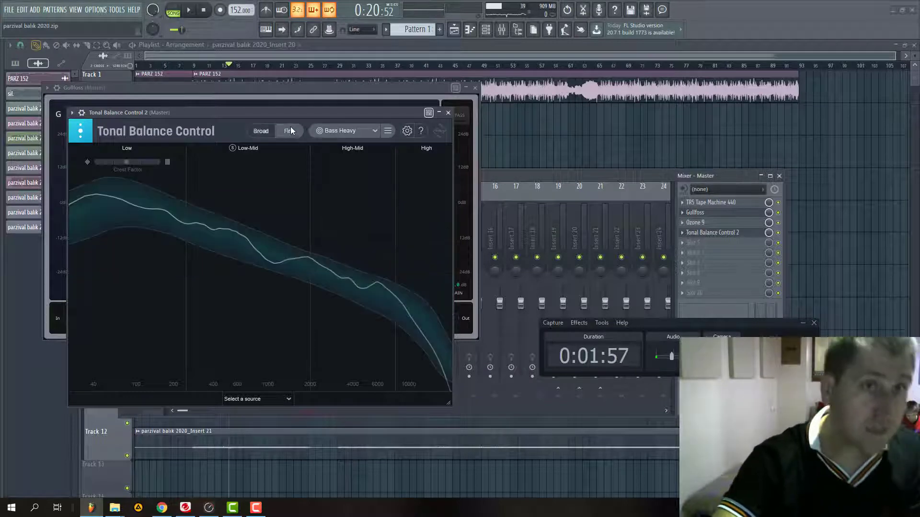
{"action": "left_click", "coordinate": [189, 10]}
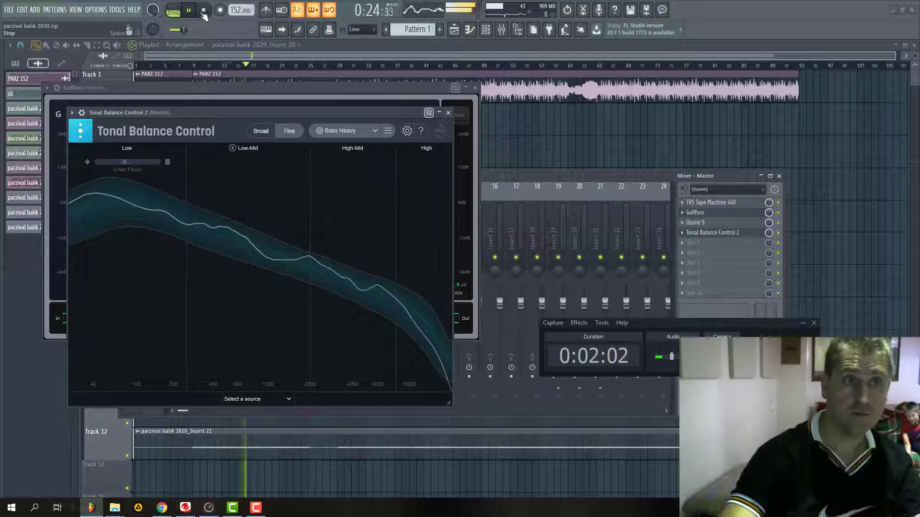
{"action": "left_click", "coordinate": [204, 11]}
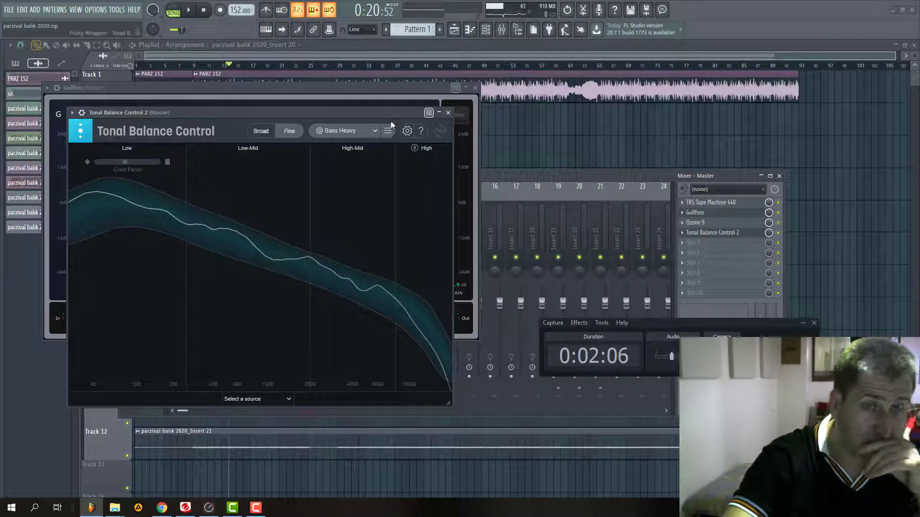
- Move the Tonal Balance Control and Gullfoss windows apart and raise Gullfoss's Boost to 3.9 dB while checking the song
{"action": "left_click_drag", "start_coordinate": [385, 113], "coordinate": [459, 369]}
{"action": "left_click_drag", "start_coordinate": [356, 88], "coordinate": [468, 73]}
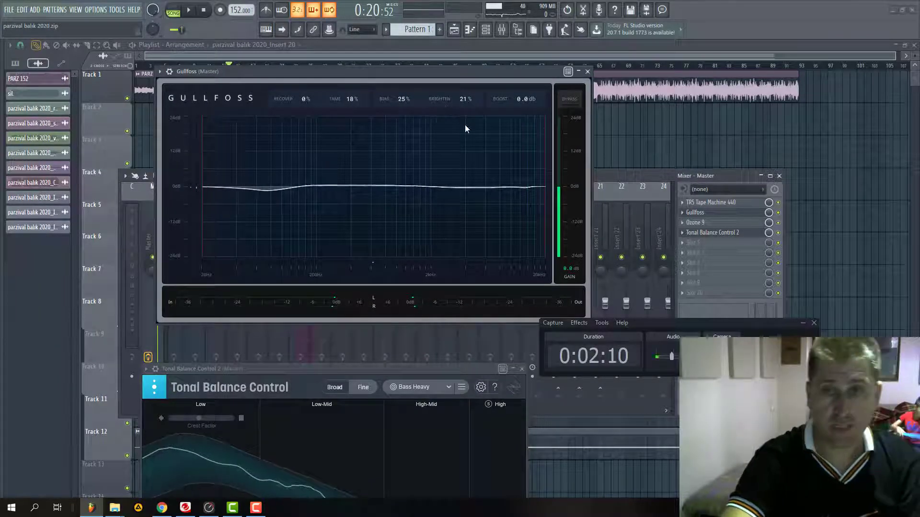
{"action": "key", "text": "space"}
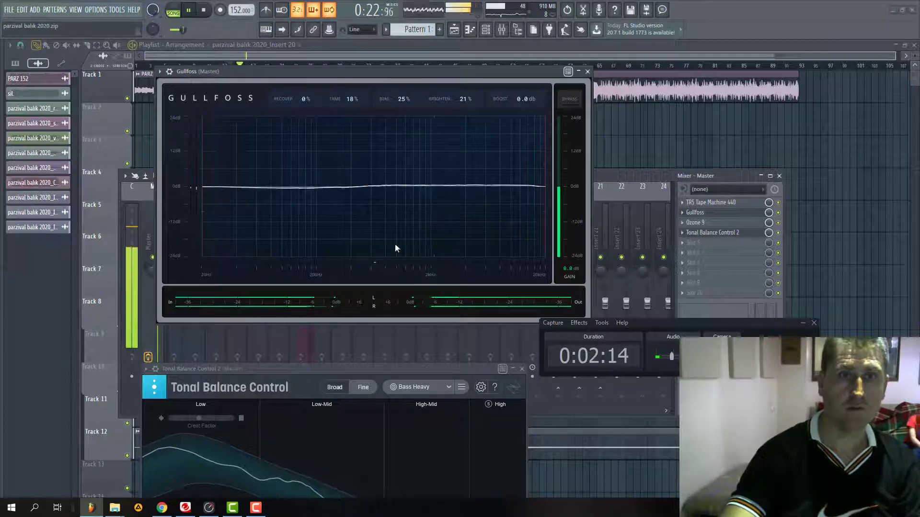
{"action": "left_click_drag", "start_coordinate": [525, 99], "coordinate": [525, 66]}
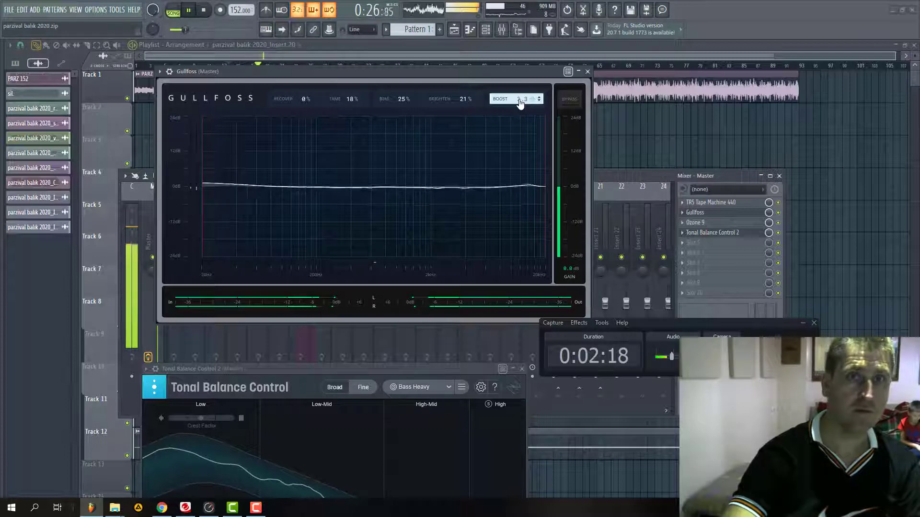
{"action": "key", "text": "space"}
{"action": "left_click_drag", "start_coordinate": [516, 101], "coordinate": [517, 95]}
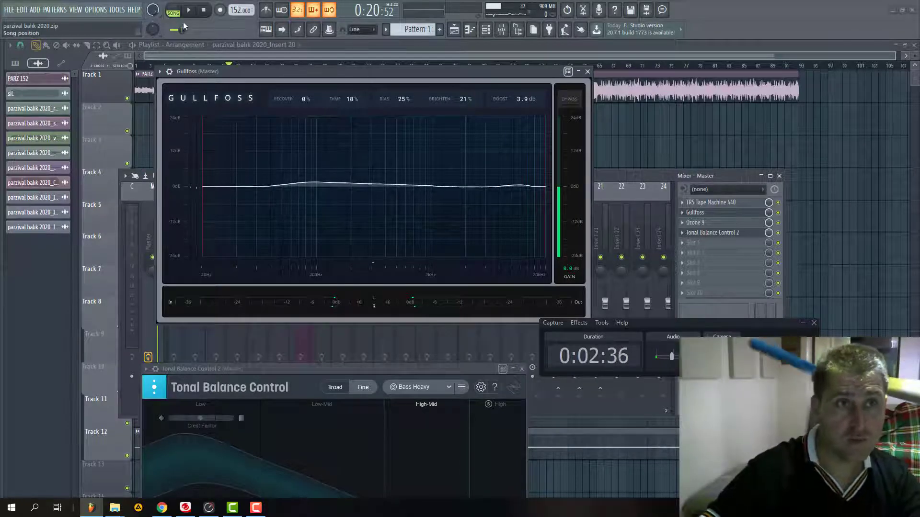
- Set Gullfoss's Recover to 11% and play the song from about 0:22 to hear the change
{"action": "key", "text": "space"}
{"action": "key", "text": "space"}
{"action": "left_click", "coordinate": [236, 65]}
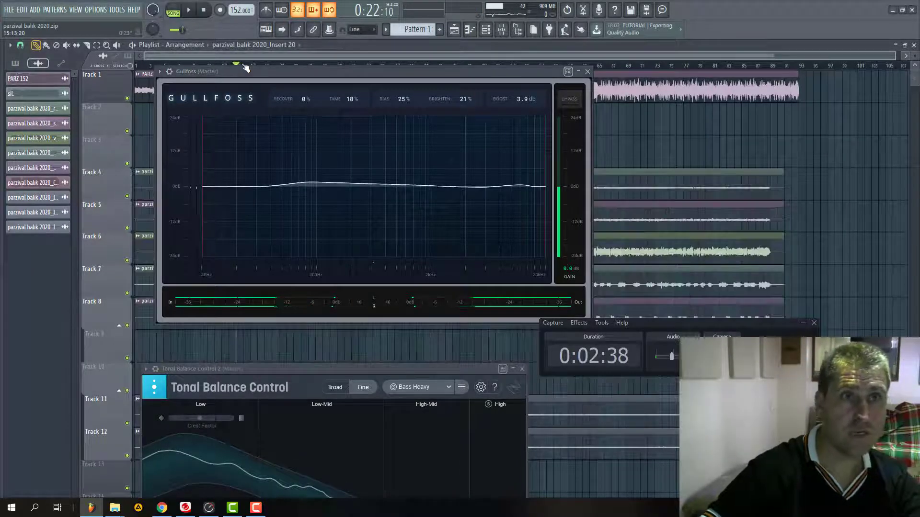
{"action": "key", "text": "space"}
{"action": "mouse_move", "coordinate": [307, 101]}
{"action": "left_mouse_down"}
{"action": "mouse_move", "coordinate": [302, 26]}
{"action": "mouse_move", "coordinate": [290, 108]}
{"action": "mouse_move", "coordinate": [303, 91]}
{"action": "mouse_move", "coordinate": [312, 95]}
{"action": "left_mouse_up"}
{"action": "key", "text": "space"}
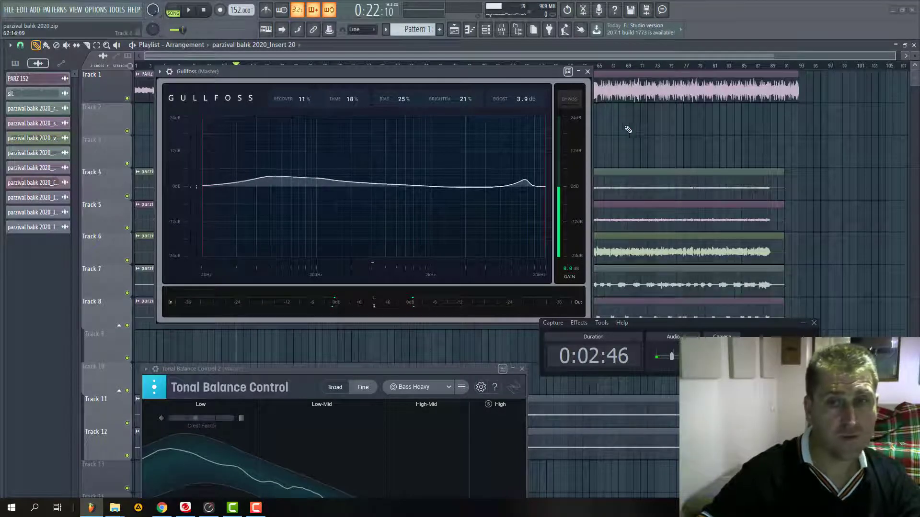
{"action": "key", "text": "space"}
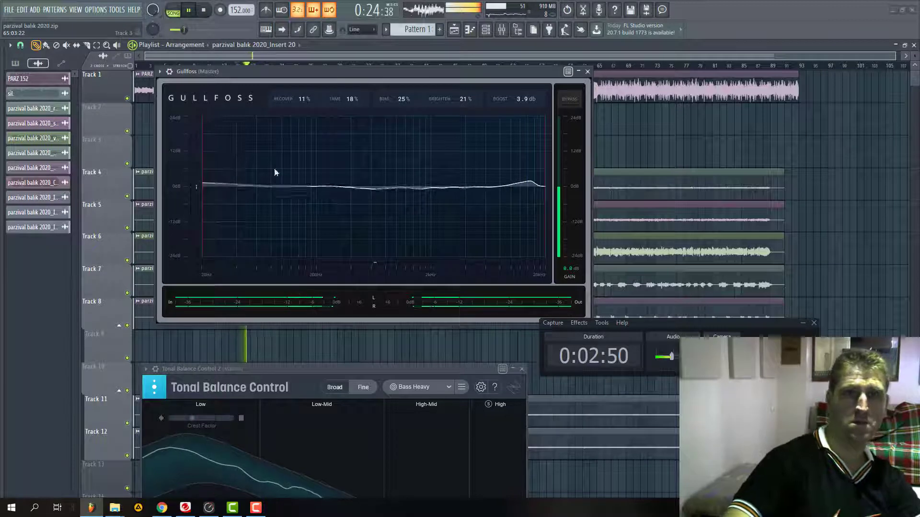
{"action": "key", "text": "space"}
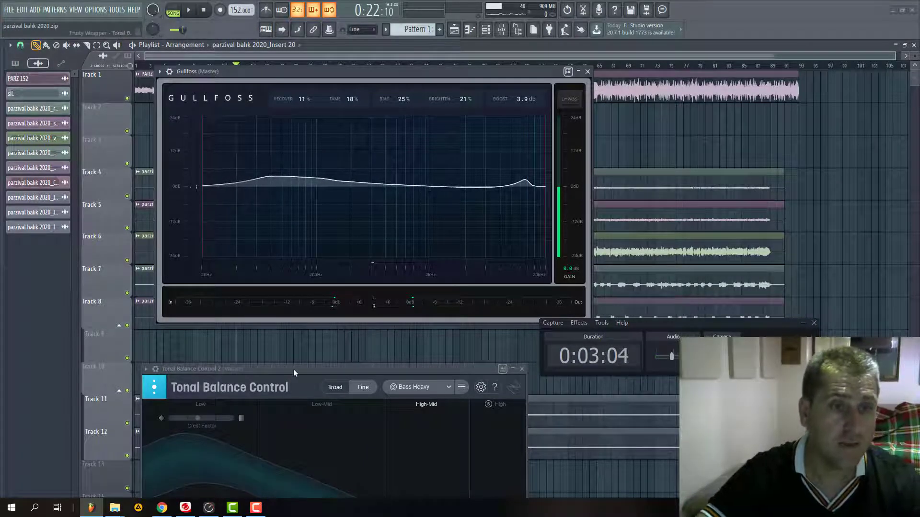
- Place Tonal Balance Control over the lower part of Gullfoss and play several sections of the song to check its tonal balance
{"action": "left_click_drag", "start_coordinate": [293, 369], "coordinate": [300, 284]}
{"action": "left_click_drag", "start_coordinate": [419, 283], "coordinate": [496, 223]}
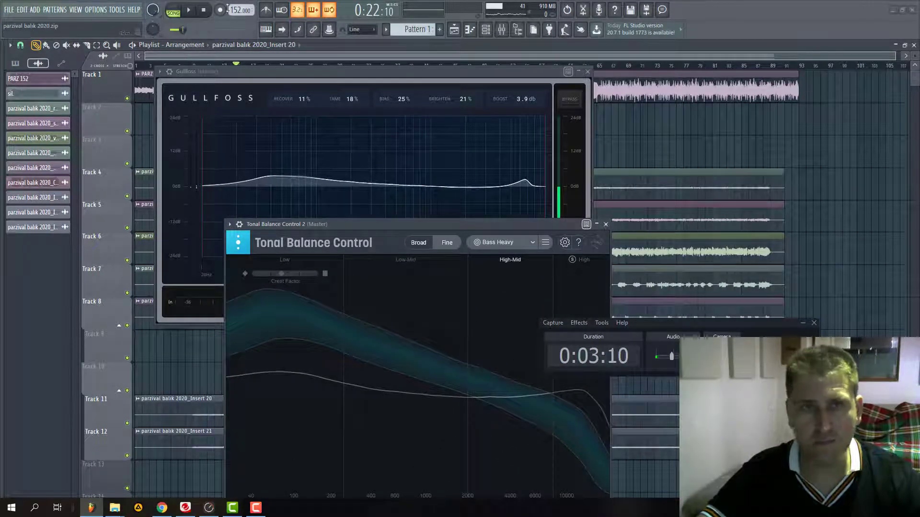
{"action": "key", "text": "space"}
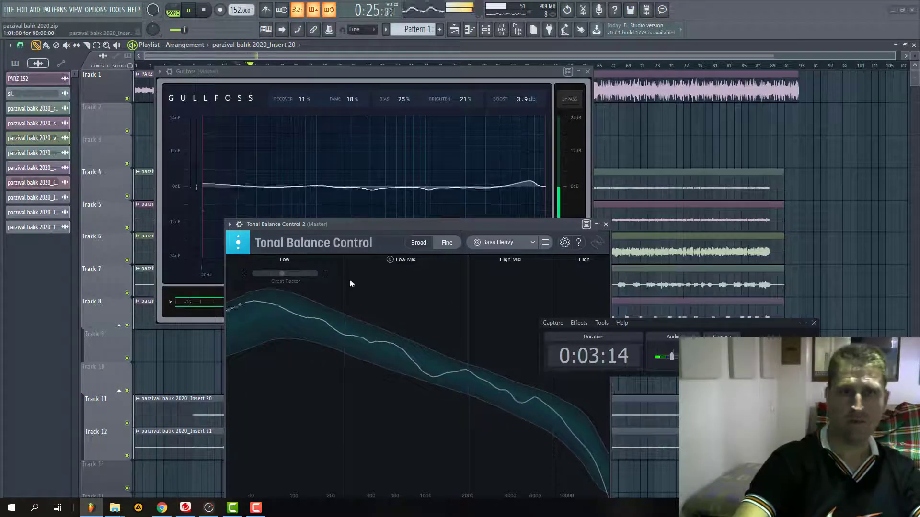
{"action": "left_click_drag", "start_coordinate": [186, 30], "coordinate": [194, 31]}
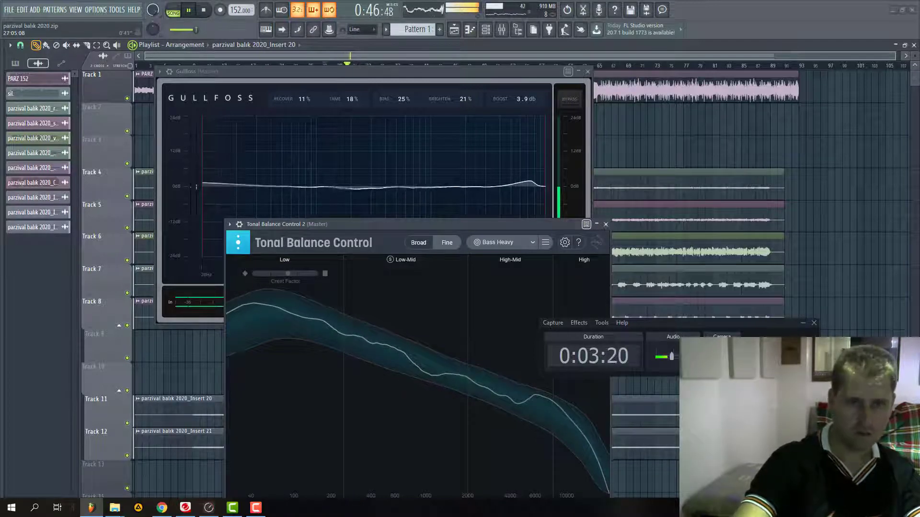
{"action": "left_click_drag", "start_coordinate": [196, 30], "coordinate": [200, 29]}
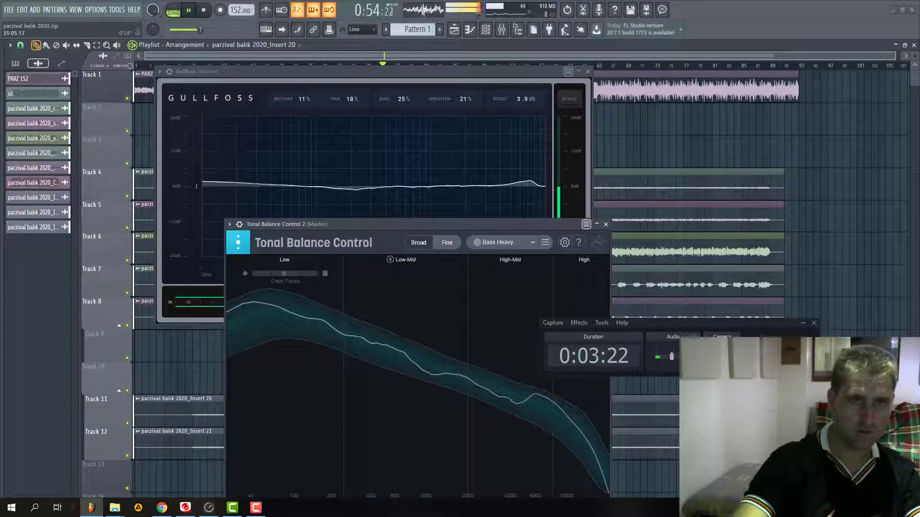
{"action": "left_click", "coordinate": [466, 64]}
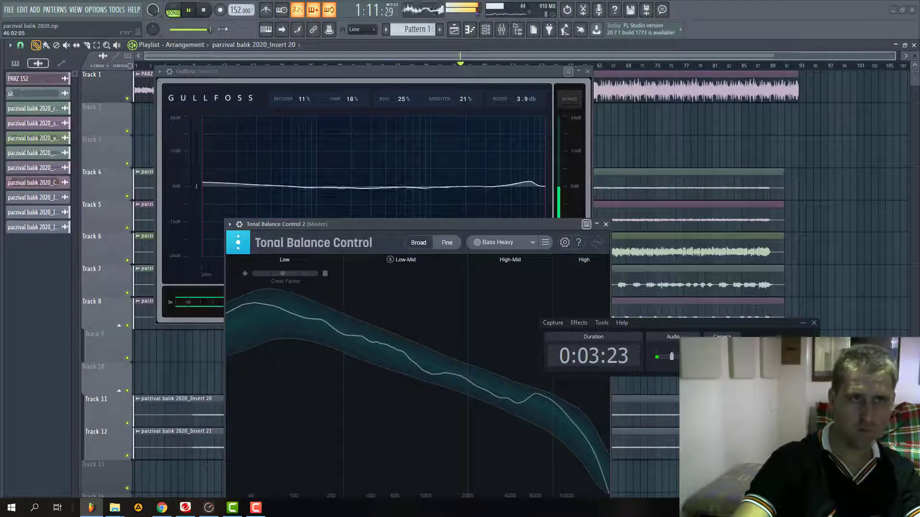
- Stop playback, bring up the mixer, and close the Gullfoss and Tonal Balance Control windows
{"action": "left_click", "coordinate": [500, 31]}
{"action": "key", "text": "space"}
{"action": "left_click", "coordinate": [166, 209]}
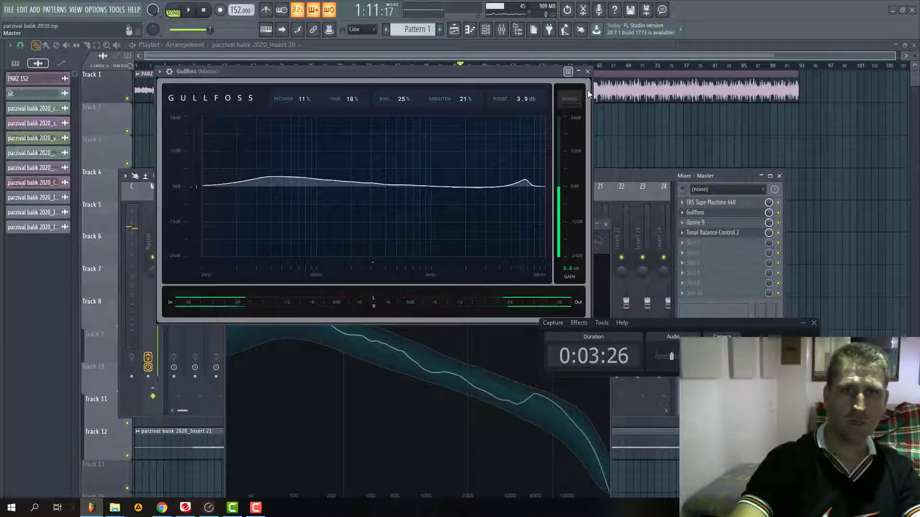
{"action": "left_click", "coordinate": [587, 71]}
{"action": "left_click", "coordinate": [605, 223]}
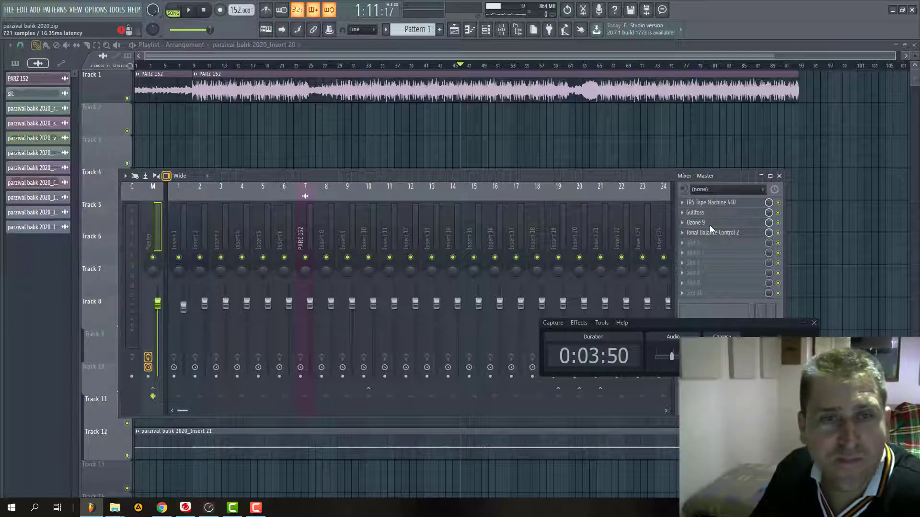
- Bring up Ozone 9 from the Master and set its Maximizer's ceiling to -0.4 dB and threshold to -2.9 dB
{"action": "left_click", "coordinate": [747, 225]}
{"action": "left_click_drag", "start_coordinate": [411, 347], "coordinate": [450, 65]}
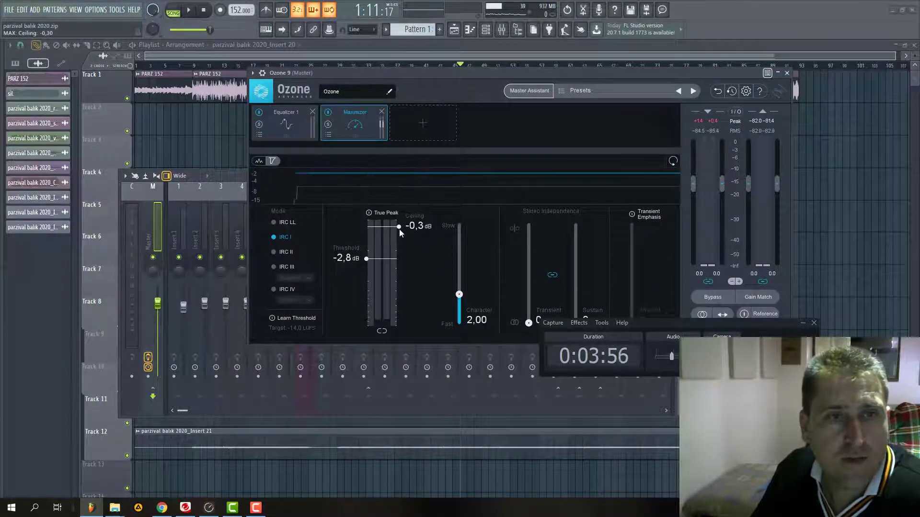
{"action": "scroll", "coordinate": [400, 230], "scroll_direction": "down", "scroll_amount": 1}
{"action": "left_click", "coordinate": [189, 9]}
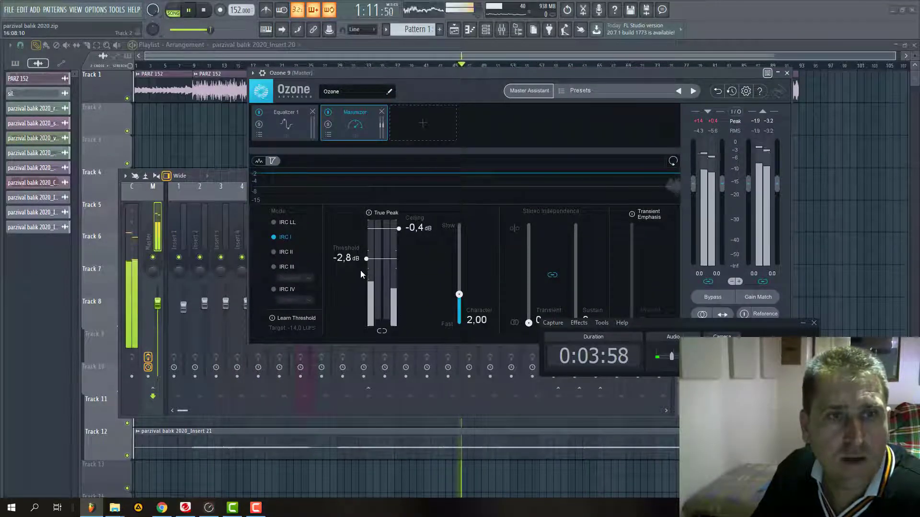
{"action": "scroll", "coordinate": [366, 260], "scroll_direction": "down", "scroll_amount": 1}
- Play the section around 1:34 to check the limited Master levels, view Ozone's Equalizer 1, and close the plugin
{"action": "left_click", "coordinate": [157, 240]}
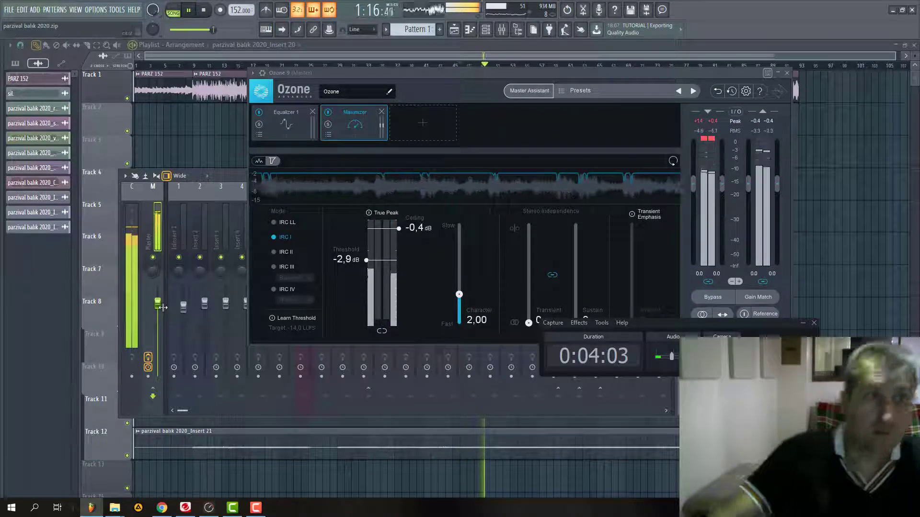
{"action": "key", "text": "space"}
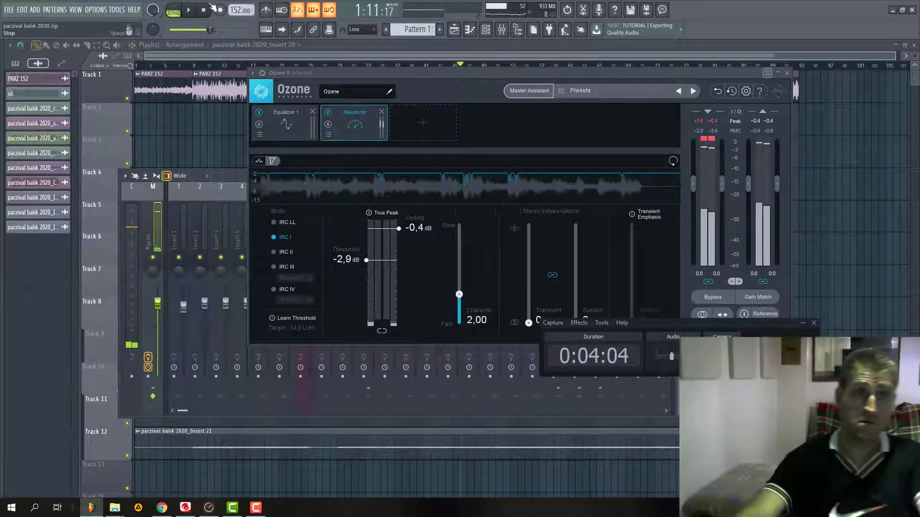
{"action": "left_click", "coordinate": [223, 30]}
{"action": "key", "text": "space"}
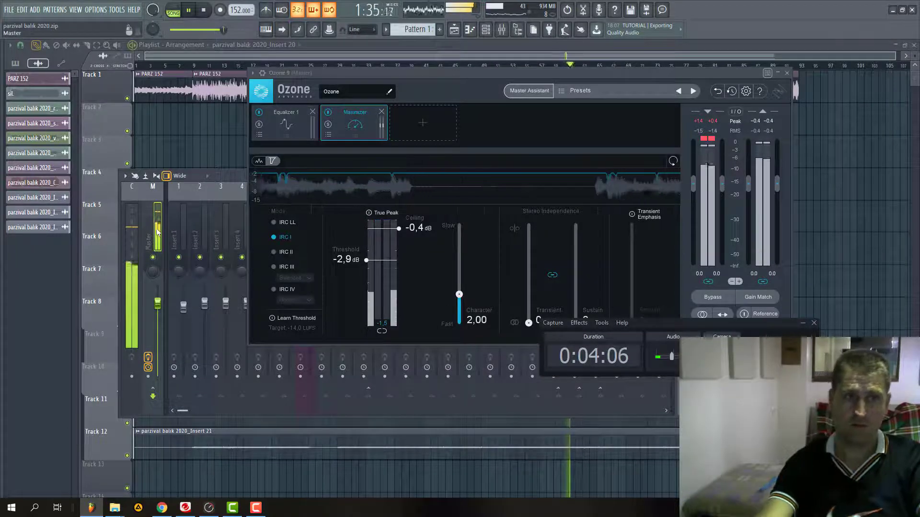
{"action": "key", "text": "space"}
{"action": "left_click", "coordinate": [286, 120]}
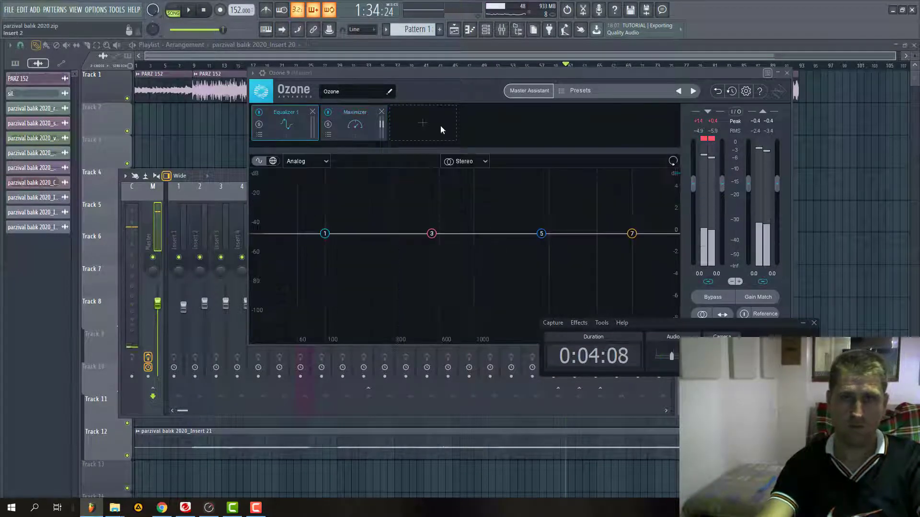
{"action": "left_click", "coordinate": [787, 73]}
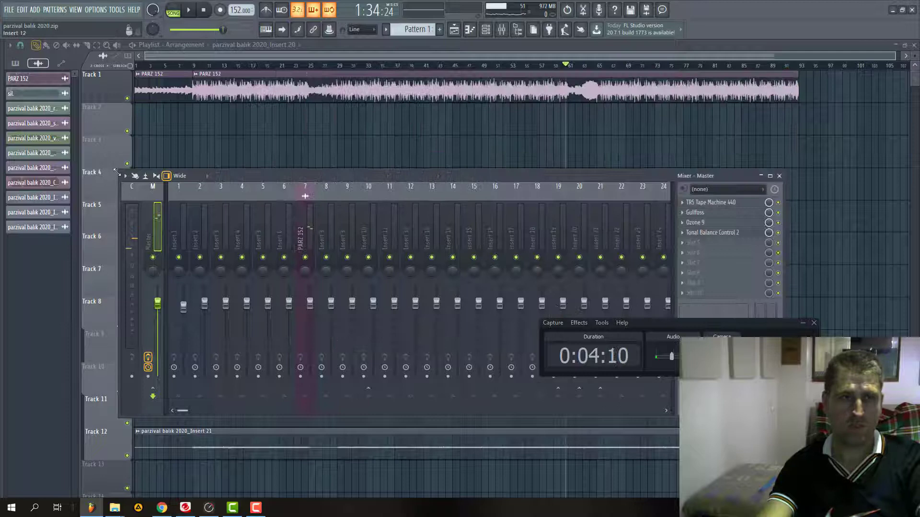
- Play the song from about 1:15 and check its balance in Tonal Balance Control's Broad view
{"action": "left_click", "coordinate": [484, 65]}
{"action": "key", "text": "space"}
{"action": "left_click", "coordinate": [501, 29]}
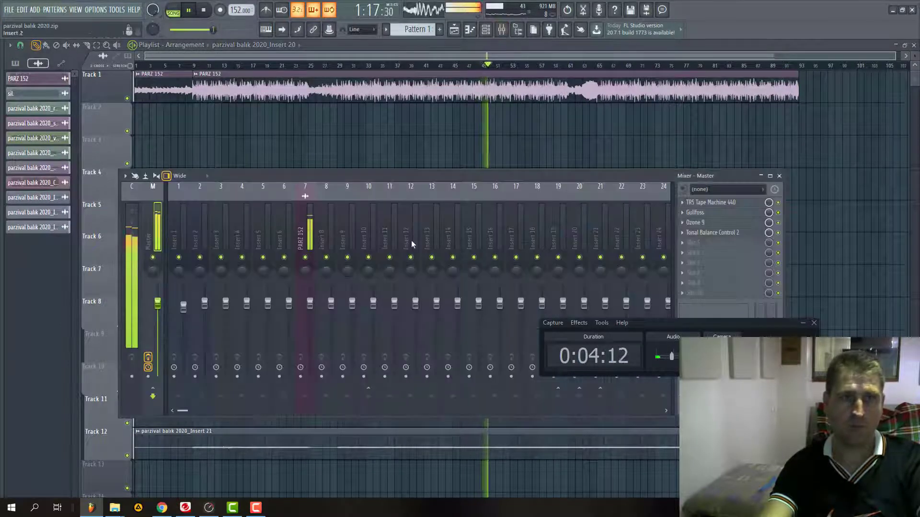
{"action": "key", "text": "space"}
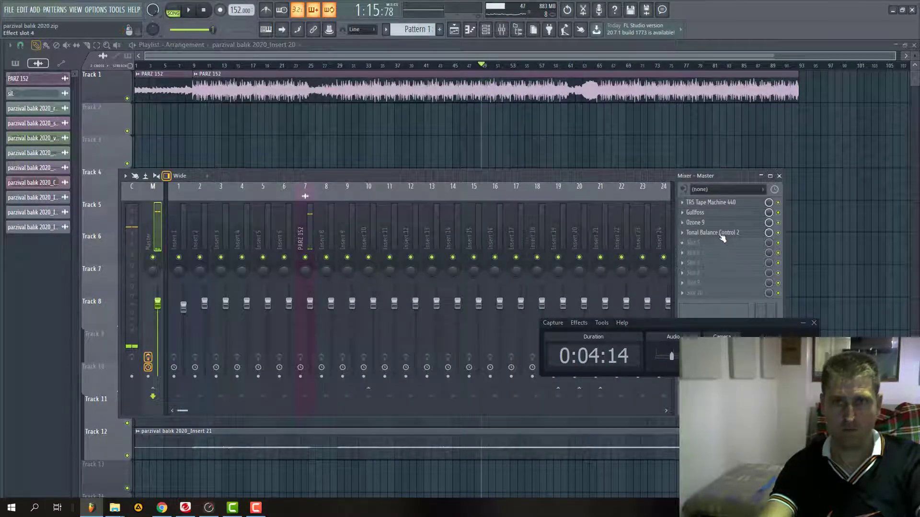
{"action": "left_click", "coordinate": [719, 233]}
{"action": "key", "text": "space"}
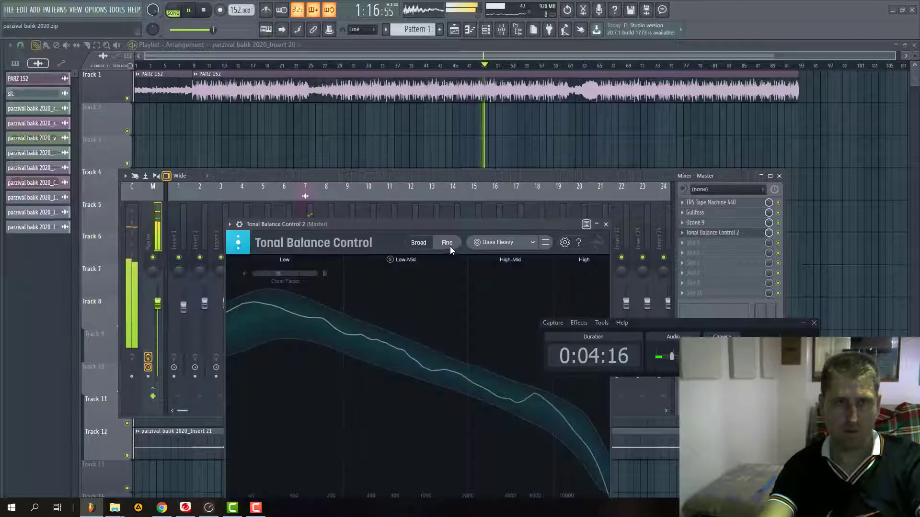
{"action": "left_click", "coordinate": [428, 242]}
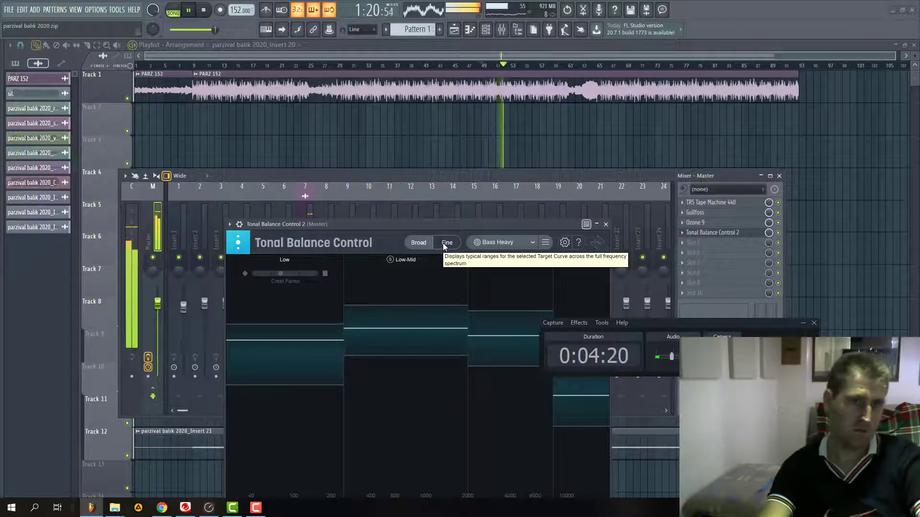
- Change the target curve to Hip Hop and play the song to compare its balance in the Fine view
{"action": "key", "text": "space"}
{"action": "left_click", "coordinate": [500, 243]}
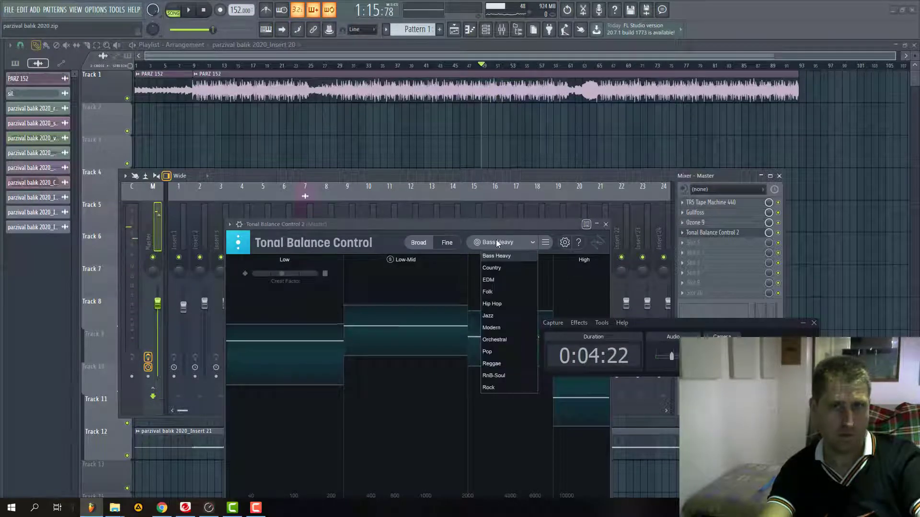
{"action": "left_click", "coordinate": [485, 301]}
{"action": "key", "text": "space"}
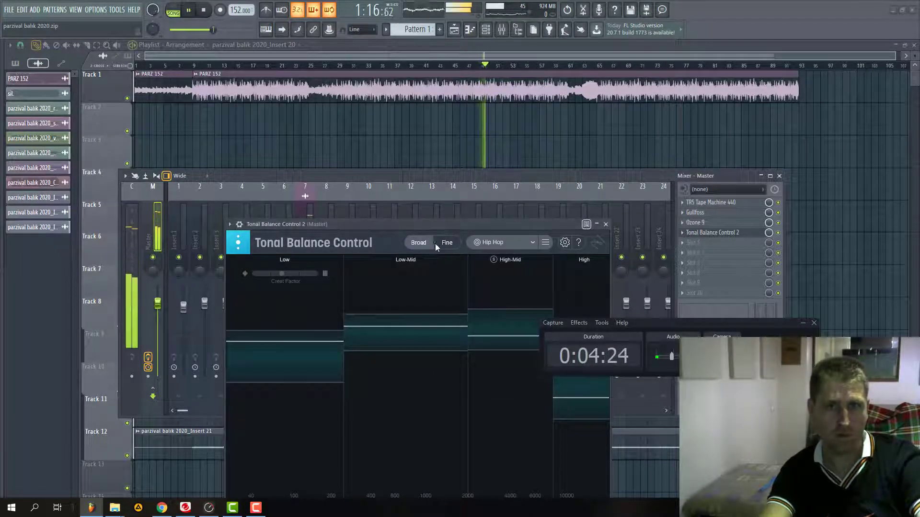
{"action": "left_click", "coordinate": [451, 243]}
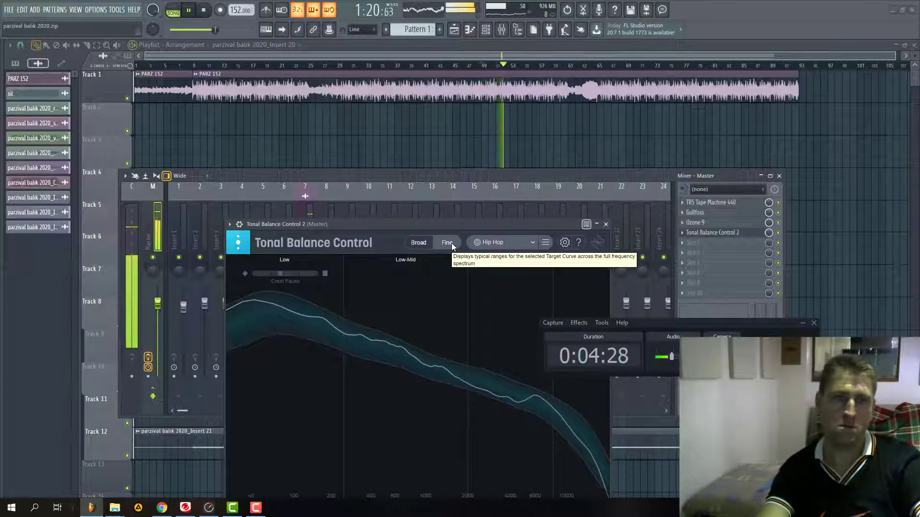
{"action": "key", "text": "space"}
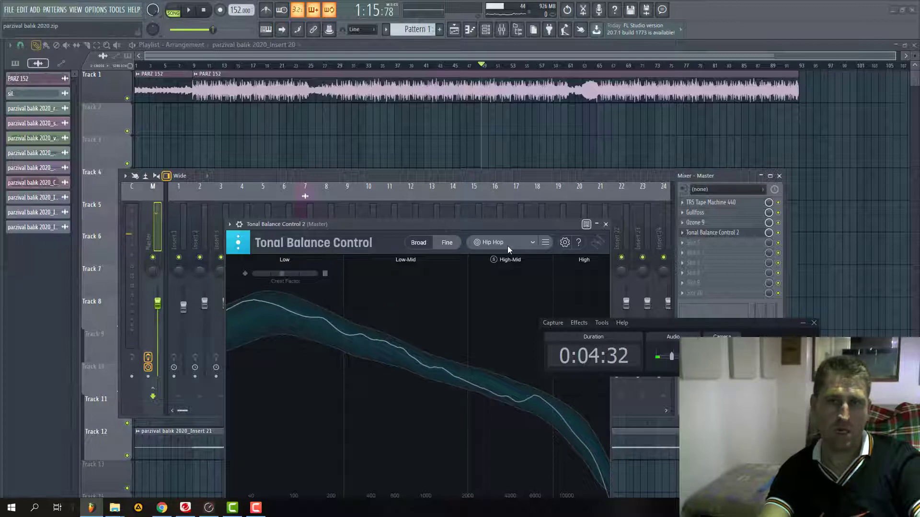
- Review Ozone 9's equalizer, choose Ozone Equalizer 1 as Tonal Balance Control's source, and play the song
{"action": "left_click", "coordinate": [726, 223]}
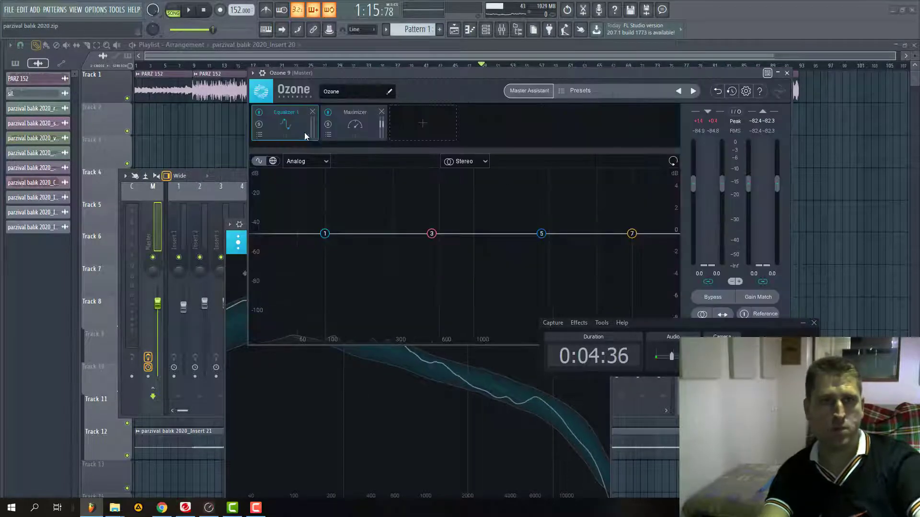
{"action": "left_click", "coordinate": [787, 73]}
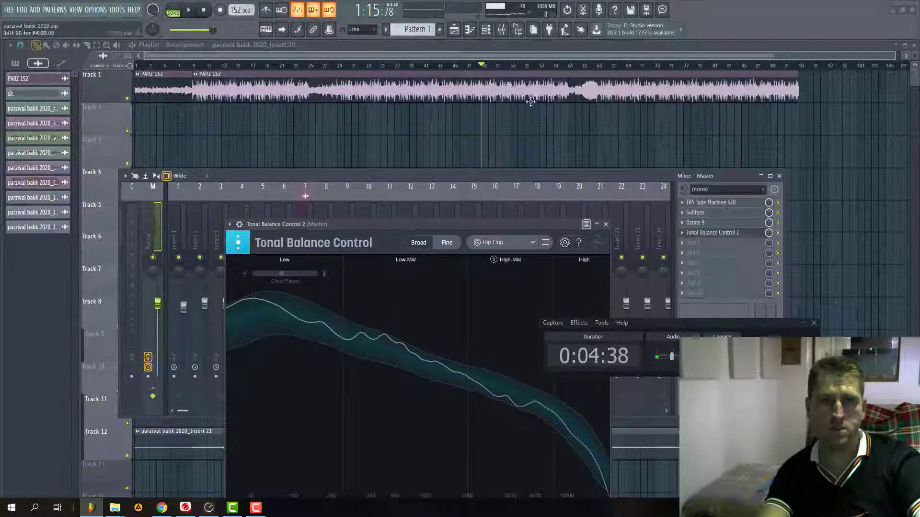
{"action": "left_click_drag", "start_coordinate": [480, 221], "coordinate": [517, 32]}
{"action": "left_click", "coordinate": [436, 321]}
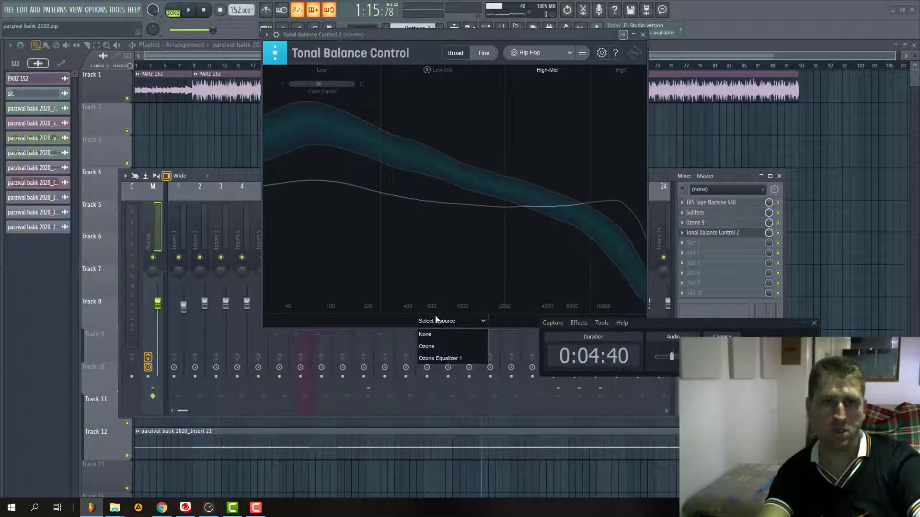
{"action": "left_click", "coordinate": [444, 358]}
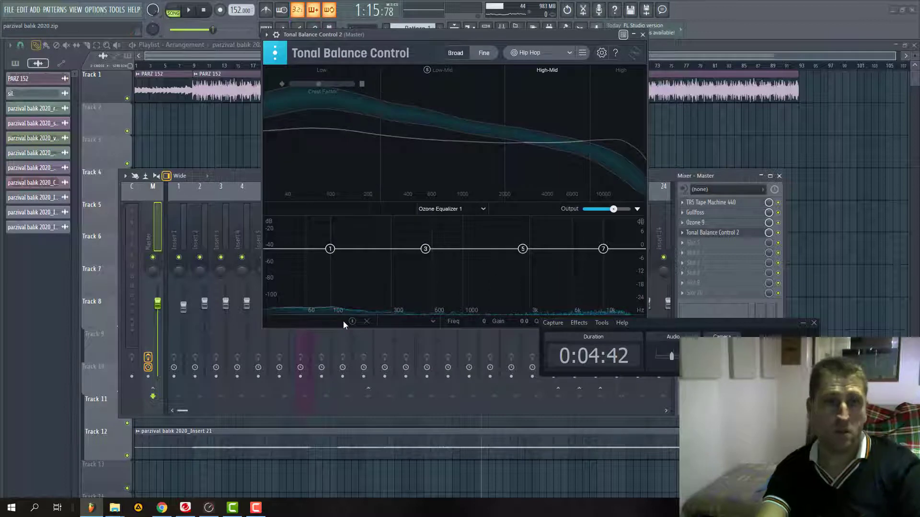
{"action": "key", "text": "space"}
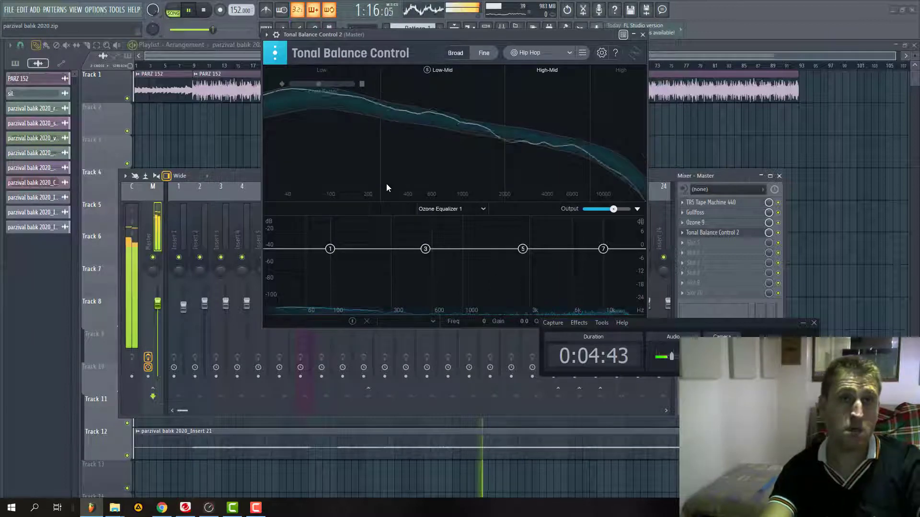
- Stop playback, move Equalizer 1's first band to the lowest frequencies, and create a bell boost of about 5.4 dB at 160 Hz
{"action": "key", "text": "space"}
{"action": "left_click", "coordinate": [330, 249]}
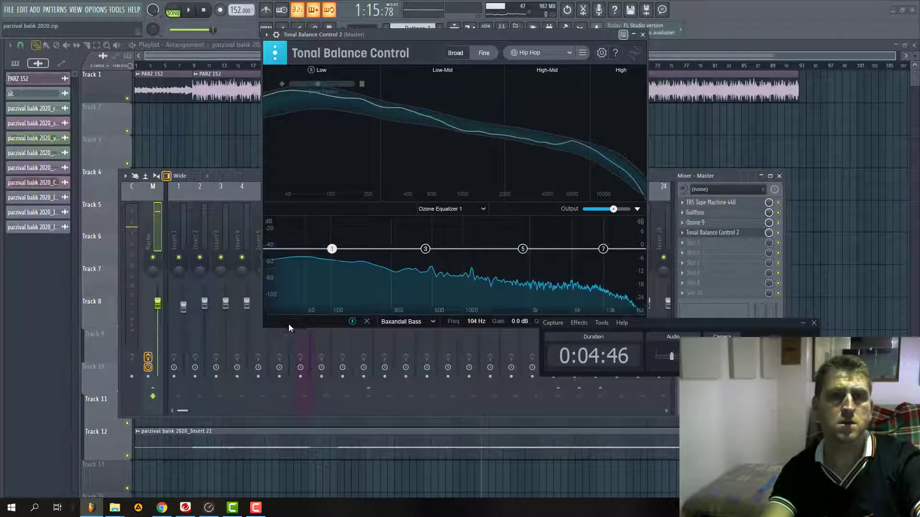
{"action": "left_click_drag", "start_coordinate": [331, 248], "coordinate": [288, 249]}
{"action": "left_click_drag", "start_coordinate": [425, 249], "coordinate": [358, 240]}
{"action": "double_click", "coordinate": [368, 253]}
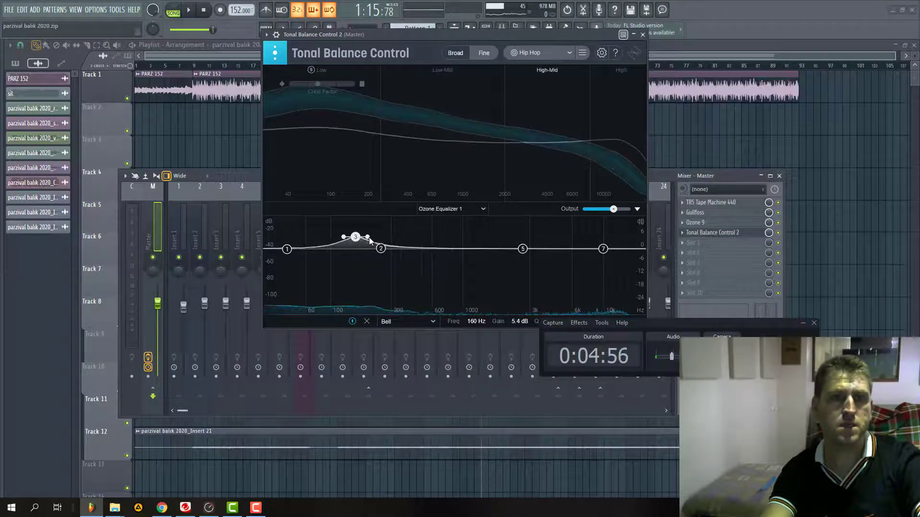
- Play the section to check the low boost, and reduce the bell in Ozone 9's equalizer to about 2.4 dB at 145 Hz
{"action": "key", "text": "space"}
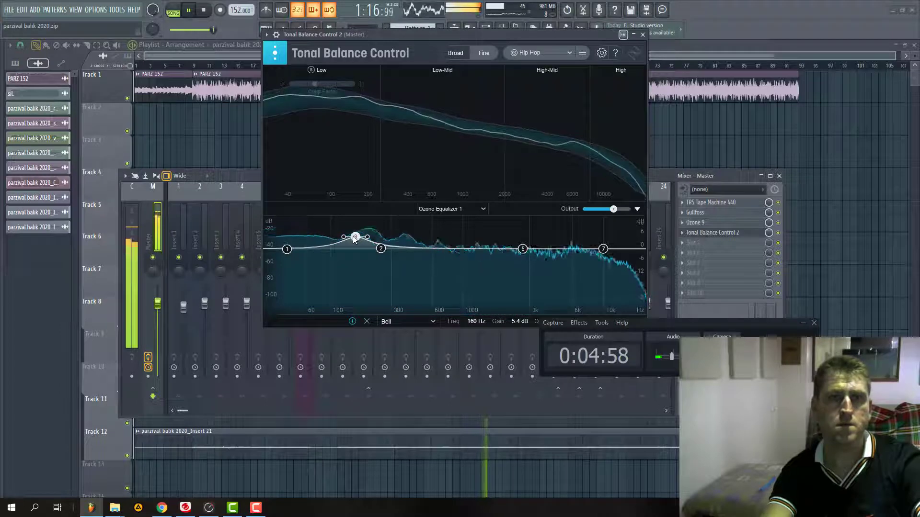
{"action": "key", "text": "space"}
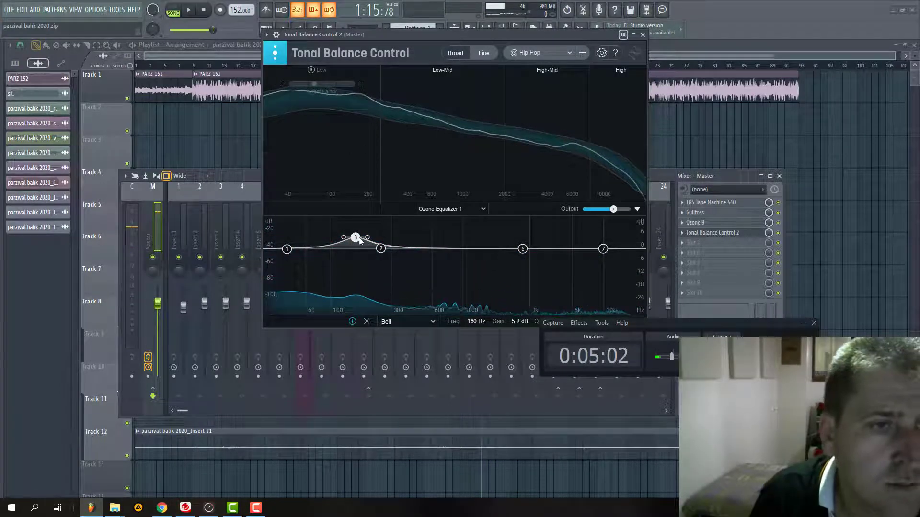
{"action": "mouse_move", "coordinate": [358, 237]}
{"action": "left_mouse_down"}
{"action": "mouse_move", "coordinate": [357, 250]}
{"action": "mouse_move", "coordinate": [355, 241]}
{"action": "left_mouse_up"}
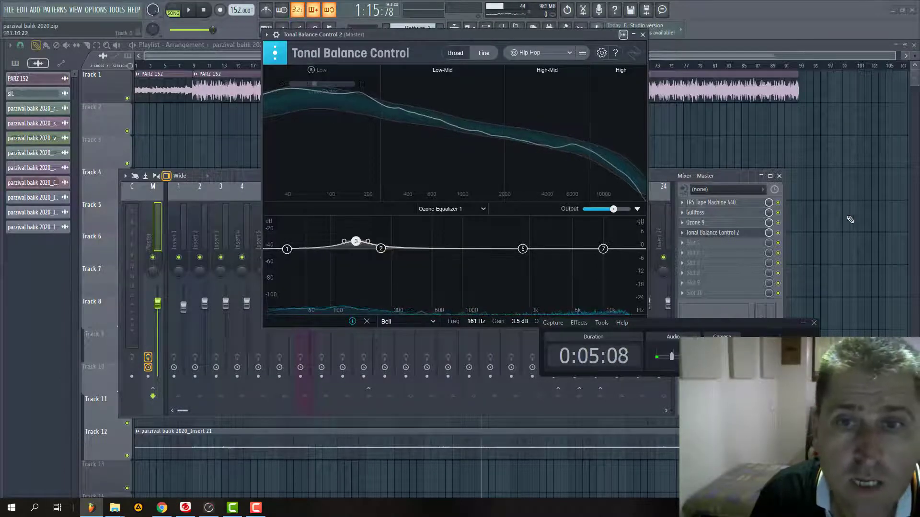
{"action": "left_click", "coordinate": [708, 223]}
{"action": "left_click", "coordinate": [353, 195]}
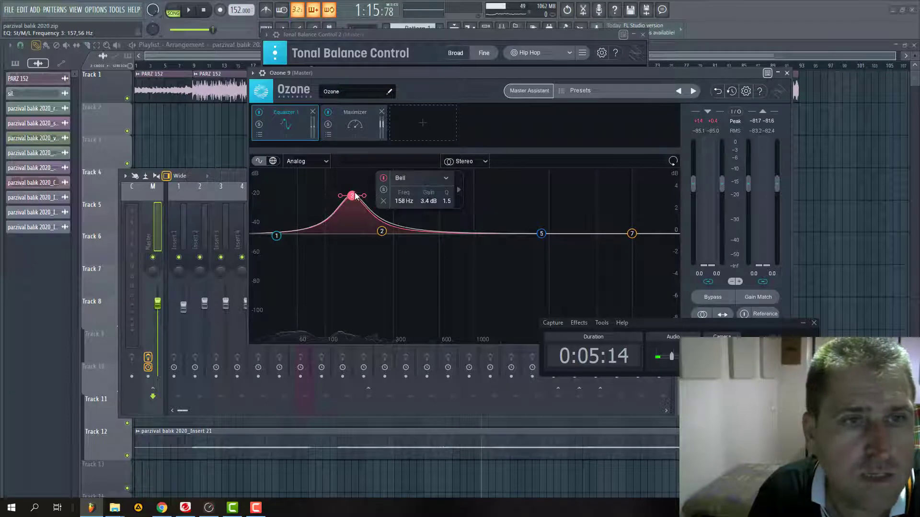
{"action": "left_click_drag", "start_coordinate": [353, 196], "coordinate": [355, 216]}
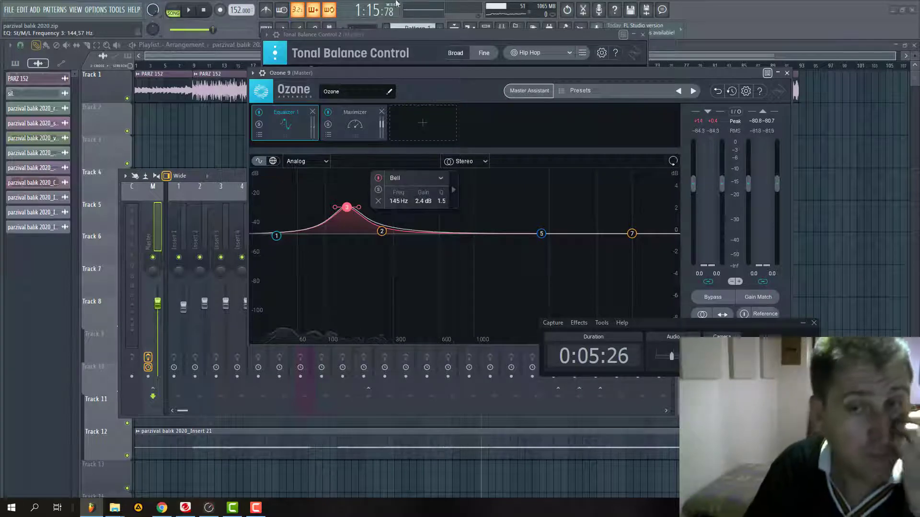
- Add an Imager module to Ozone 9 and place it between Equalizer 1 and the Maximizer
{"action": "left_click", "coordinate": [354, 126]}
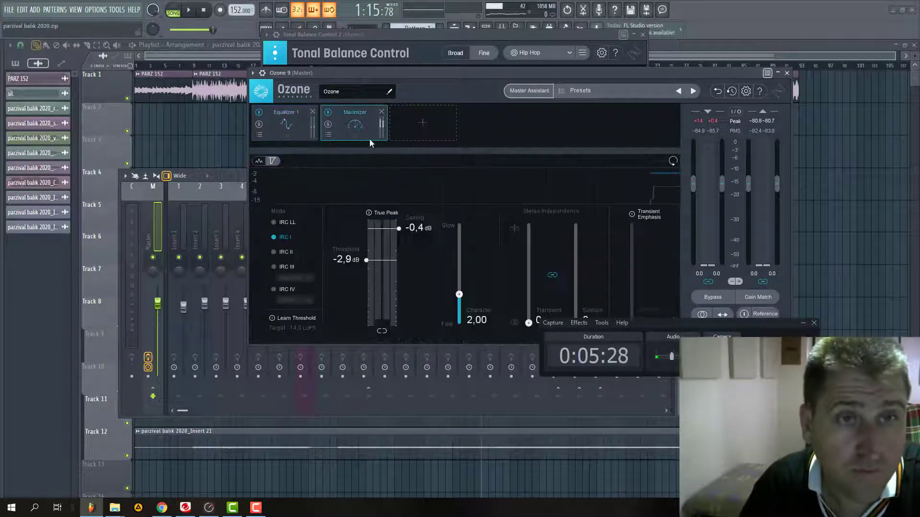
{"action": "left_click", "coordinate": [430, 121]}
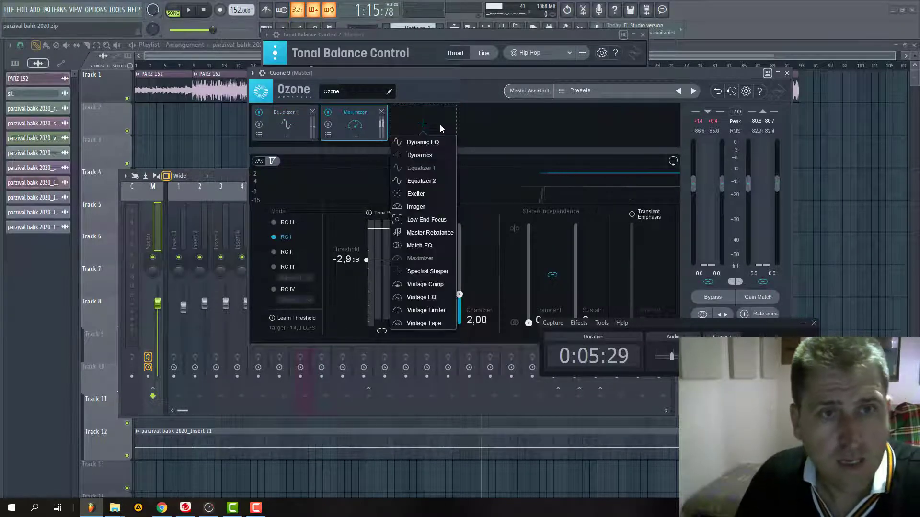
{"action": "left_click", "coordinate": [416, 206]}
{"action": "left_click_drag", "start_coordinate": [424, 123], "coordinate": [357, 127]}
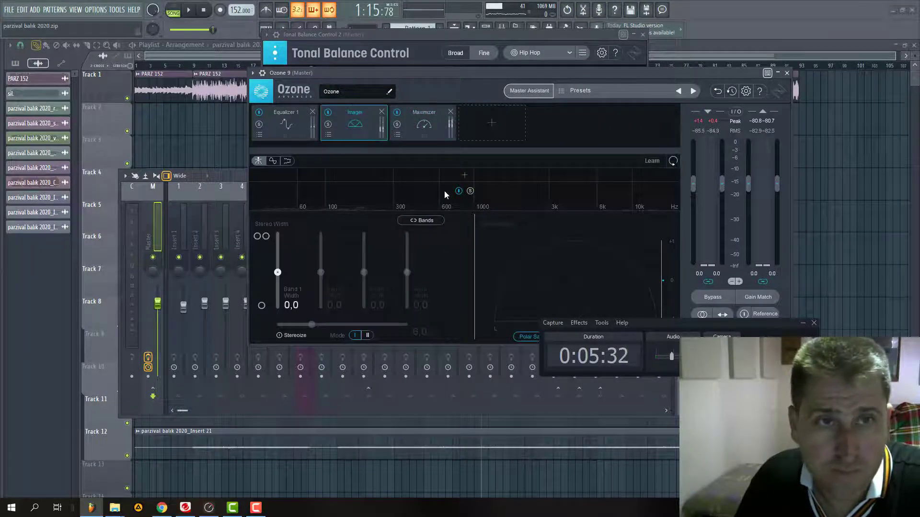
- Split the Imager into four bands and set their stereo widths to -100, 32.9, 35.4 and 35.4
{"action": "left_click", "coordinate": [577, 180]}
{"action": "left_click", "coordinate": [450, 178]}
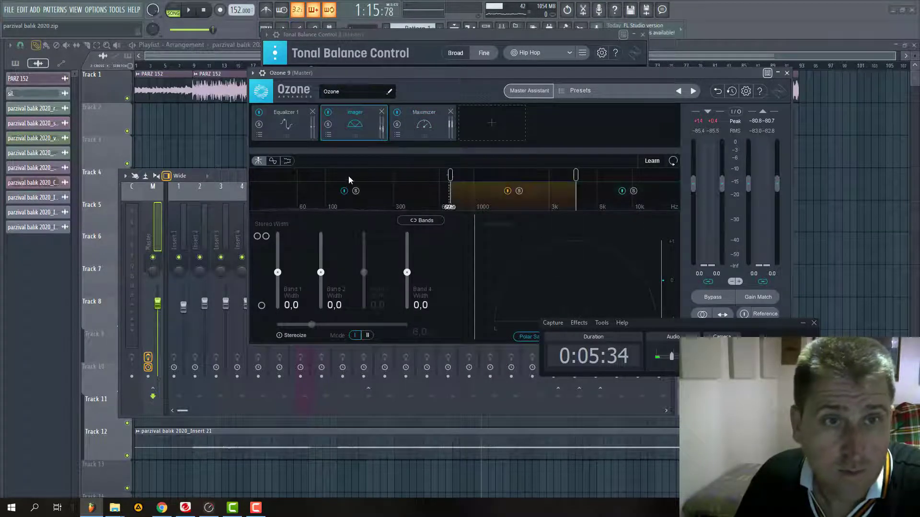
{"action": "left_click", "coordinate": [375, 177]}
{"action": "left_click_drag", "start_coordinate": [407, 273], "coordinate": [300, 344]}
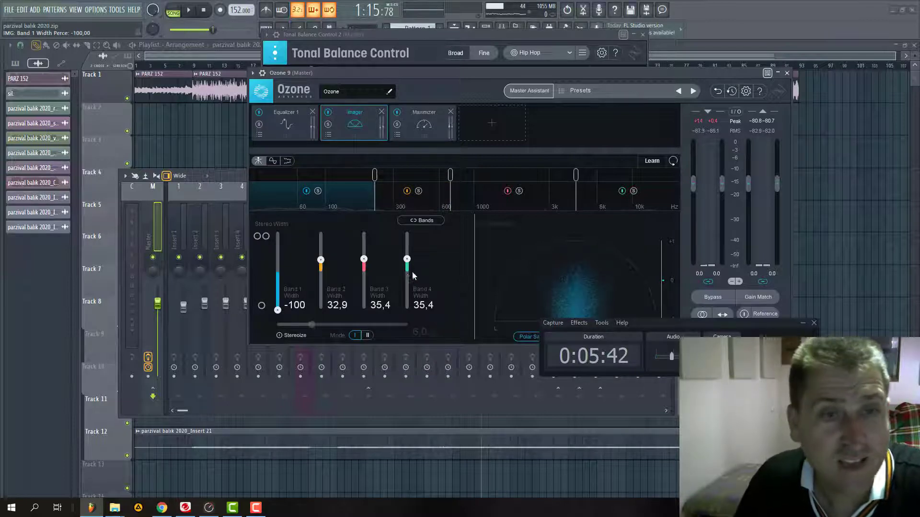
- Set the Imager's band 2, 3 and 4 widths to 17, 22 and 26, and lower the first crossover slightly
{"action": "mouse_move", "coordinate": [407, 260]}
{"action": "left_mouse_down"}
{"action": "mouse_move", "coordinate": [328, 273]}
{"action": "mouse_move", "coordinate": [410, 267]}
{"action": "left_mouse_up"}
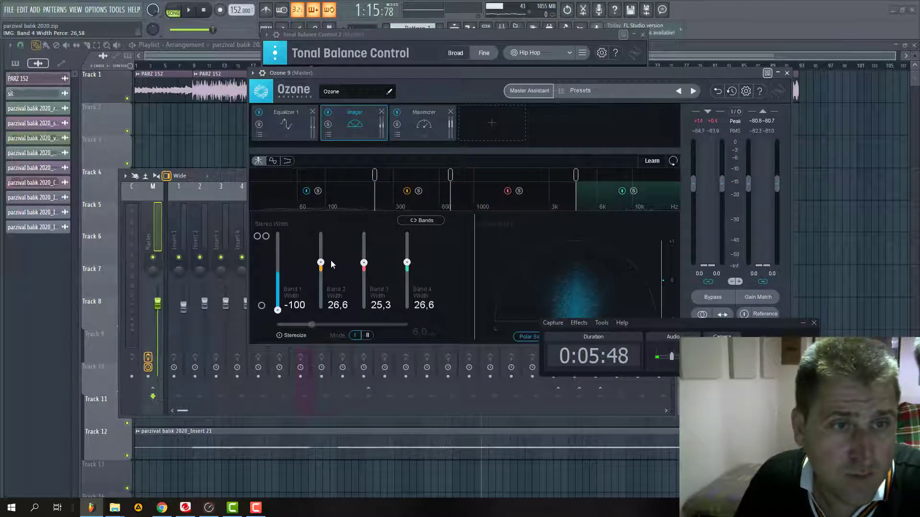
{"action": "left_click_drag", "start_coordinate": [321, 262], "coordinate": [321, 264]}
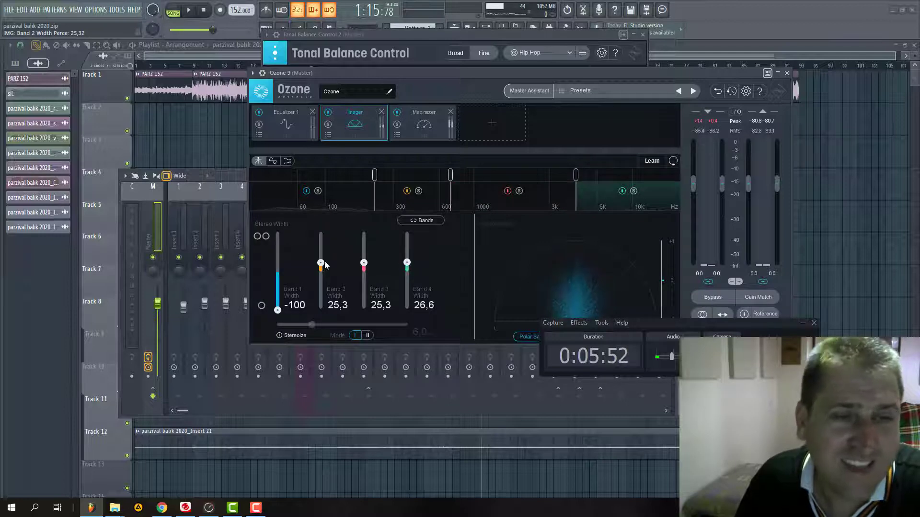
{"action": "left_click_drag", "start_coordinate": [324, 264], "coordinate": [324, 266]}
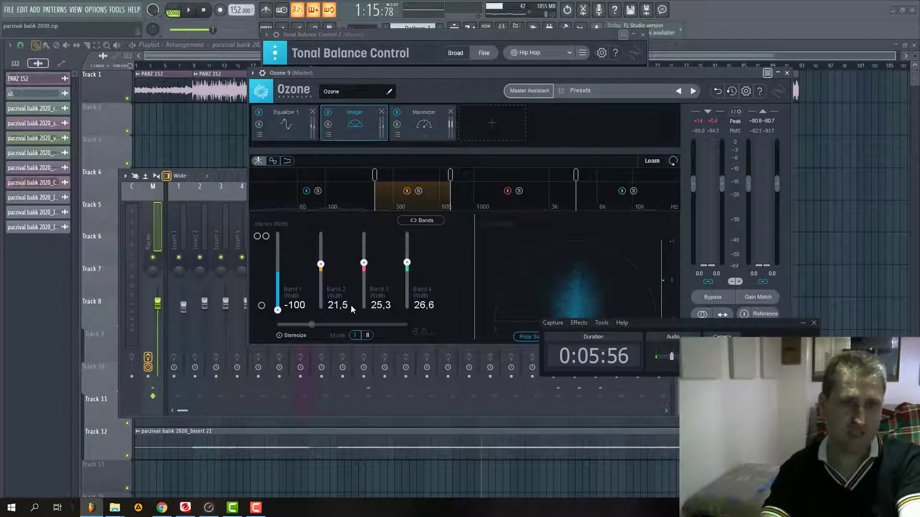
{"action": "double_click", "coordinate": [338, 305]}
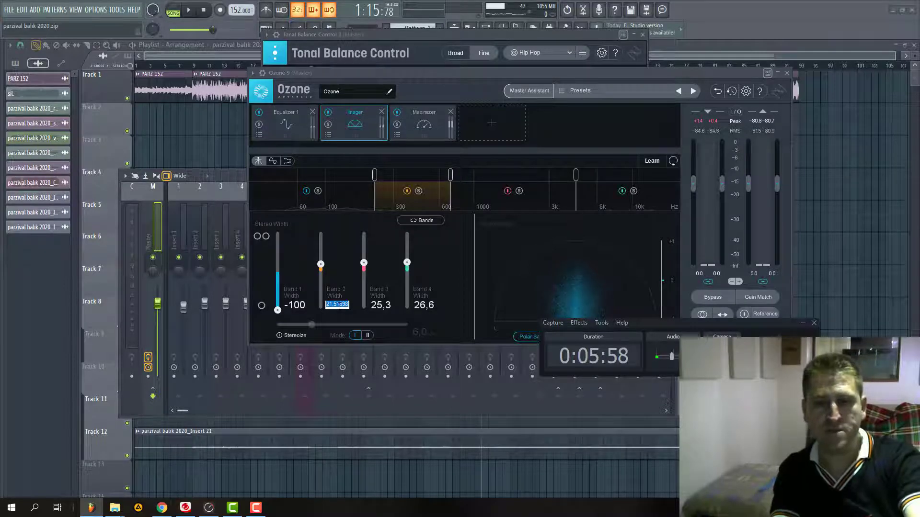
{"action": "key", "text": "Return"}
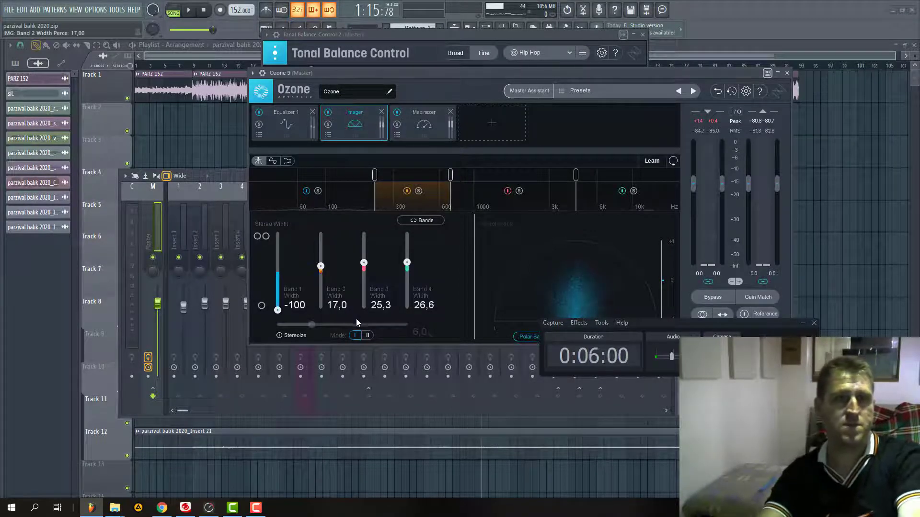
{"action": "double_click", "coordinate": [380, 307]}
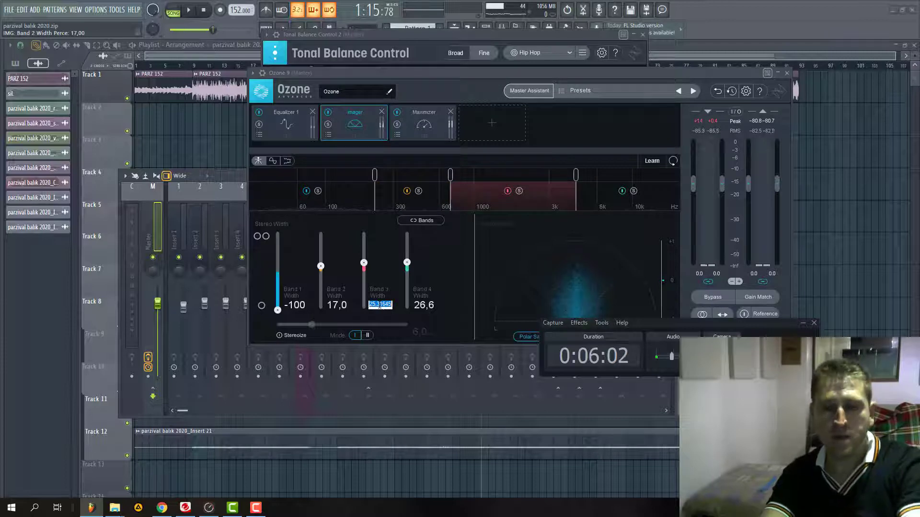
{"action": "type", "text": "22"}
{"action": "key", "text": "Return"}
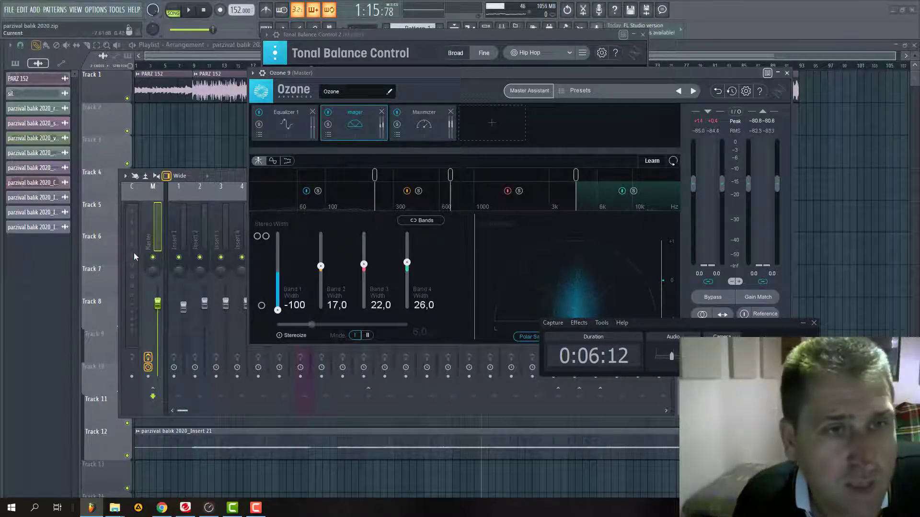
{"action": "left_click_drag", "start_coordinate": [374, 178], "coordinate": [368, 175]}
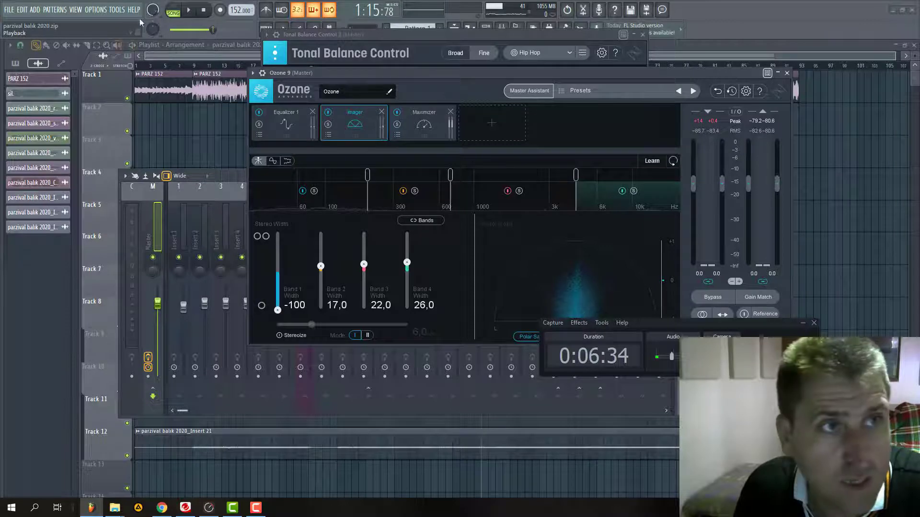
- Play the song, switch to RME TotalMix FX to lower the AN 1/2 hardware output, and return to FL Studio to stop playback
{"action": "left_click", "coordinate": [189, 11]}
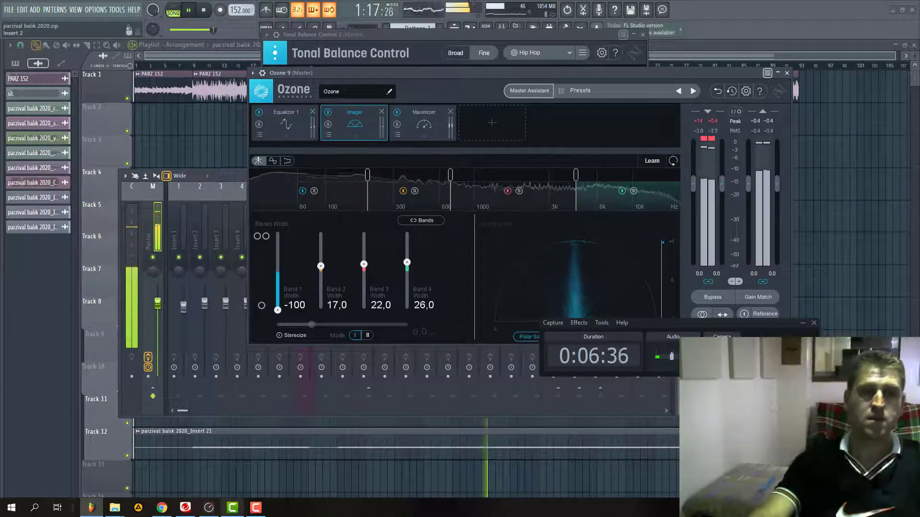
{"action": "left_click", "coordinate": [209, 507]}
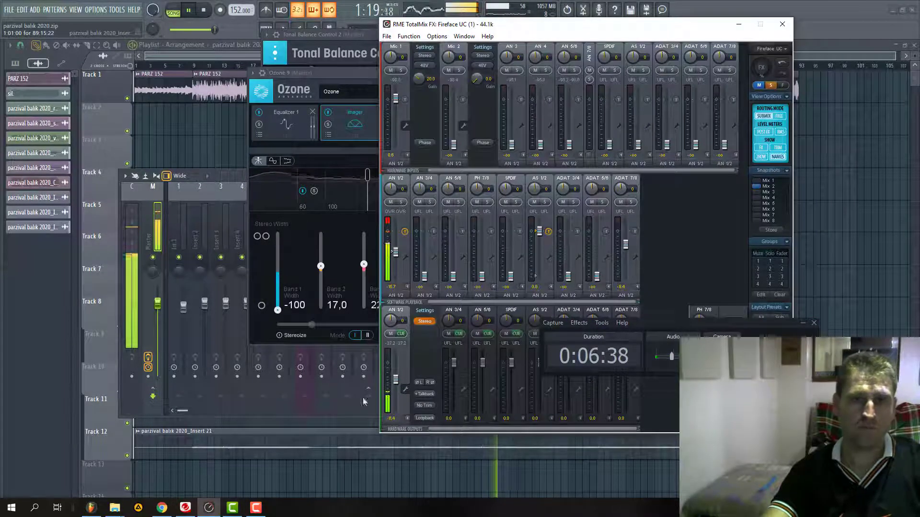
{"action": "left_click_drag", "start_coordinate": [395, 384], "coordinate": [395, 406]}
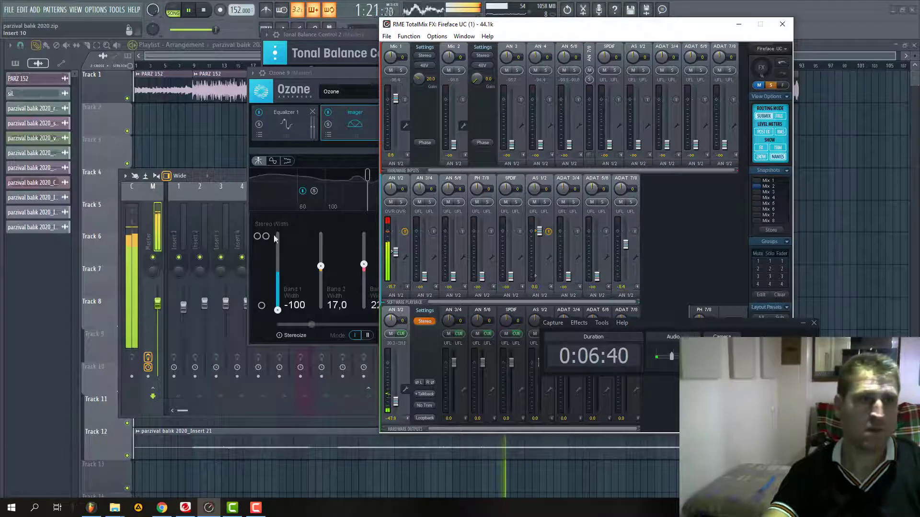
{"action": "left_click", "coordinate": [158, 235]}
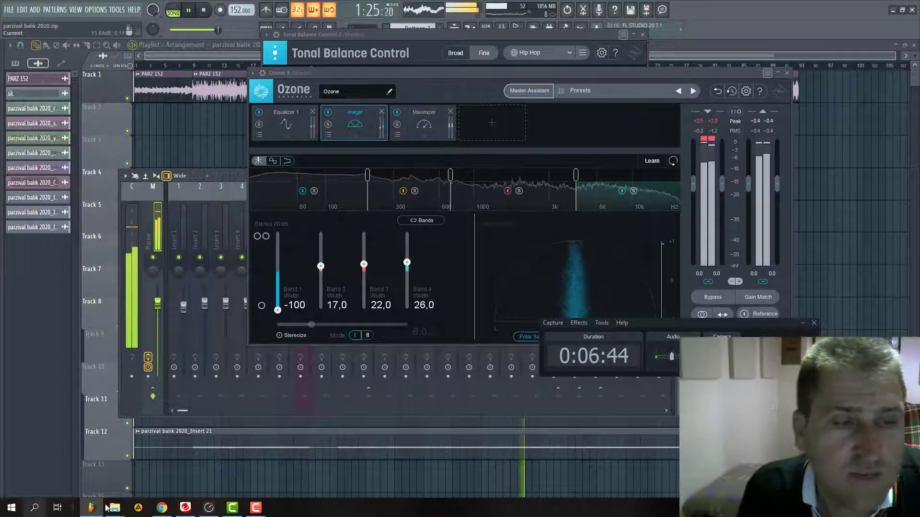
{"action": "left_click", "coordinate": [204, 9]}
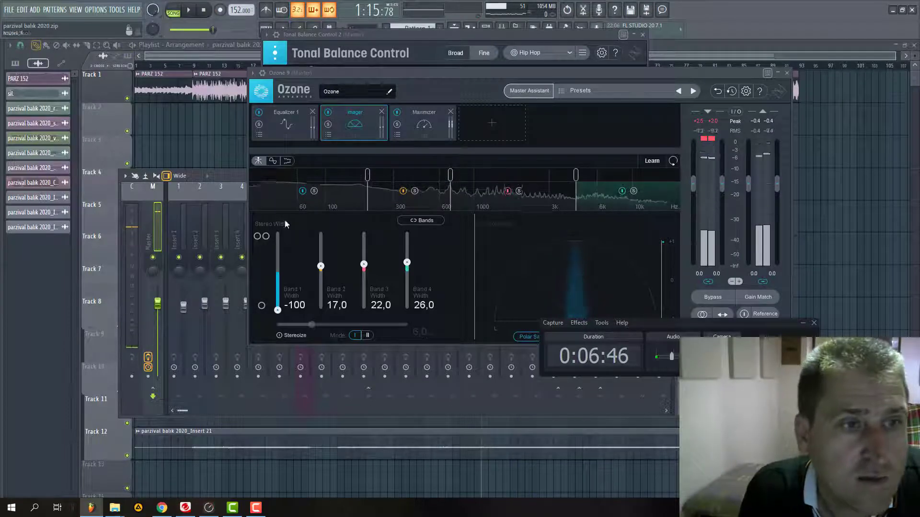
- Arrange Ozone 9 and Tonal Balance Control side by side and move the recorder window out of their way
{"action": "left_click_drag", "start_coordinate": [638, 76], "coordinate": [347, 95]}
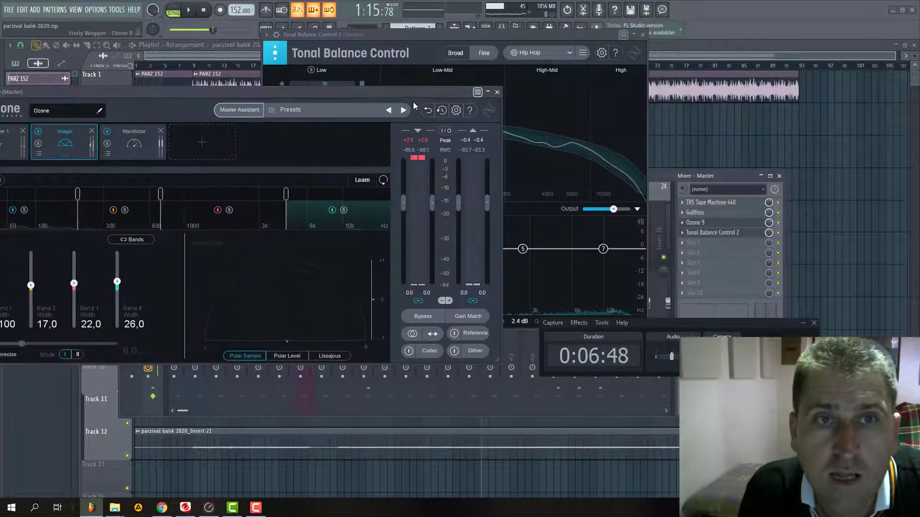
{"action": "left_click_drag", "start_coordinate": [525, 36], "coordinate": [511, 53]}
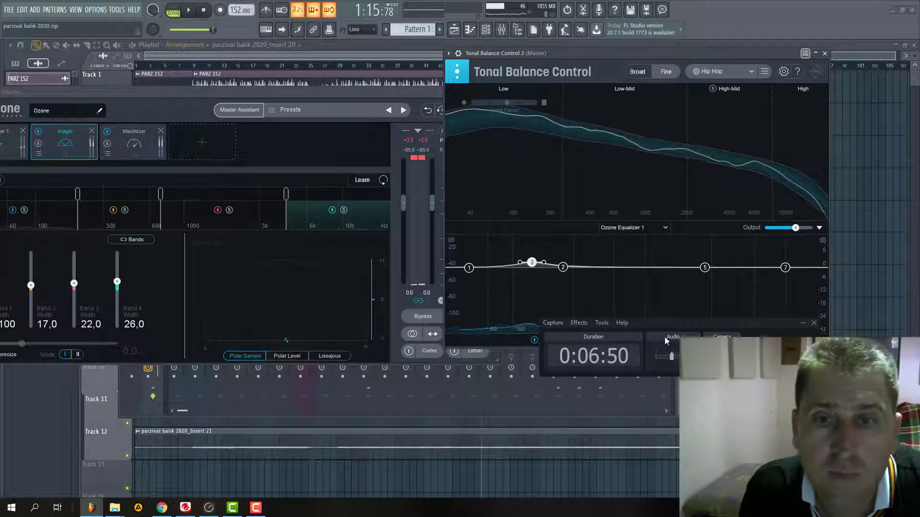
{"action": "left_click_drag", "start_coordinate": [665, 327], "coordinate": [814, 412]}
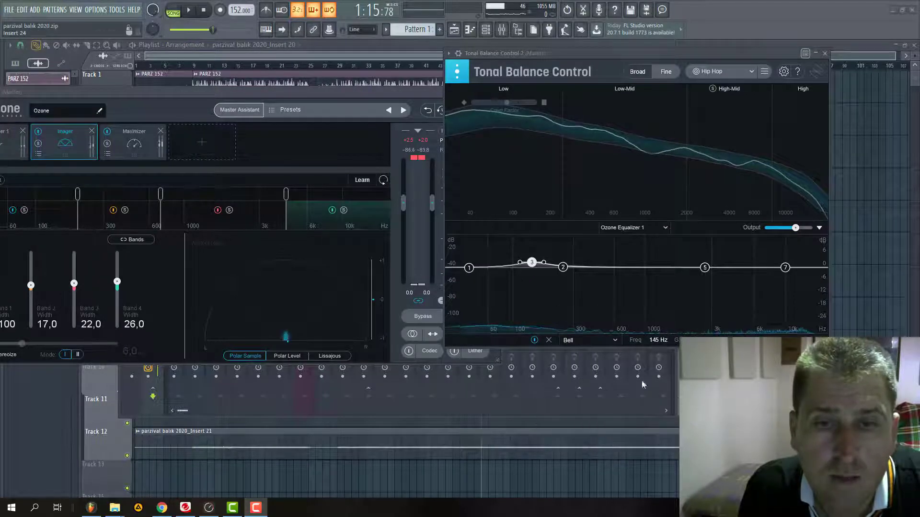
- Remove the 145 Hz bell band from Ozone Equalizer 1 in Tonal Balance Control
{"action": "left_click", "coordinate": [602, 338]}
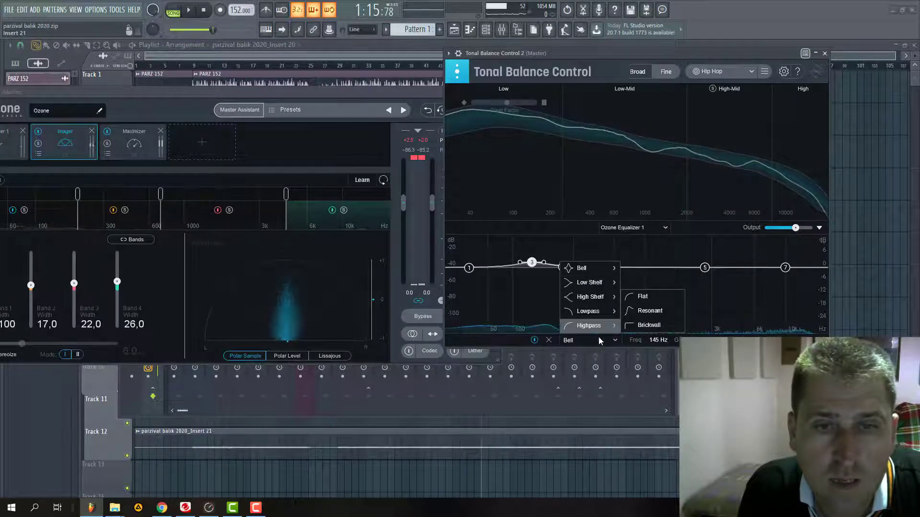
{"action": "left_click", "coordinate": [550, 338]}
{"action": "left_click", "coordinate": [550, 338]}
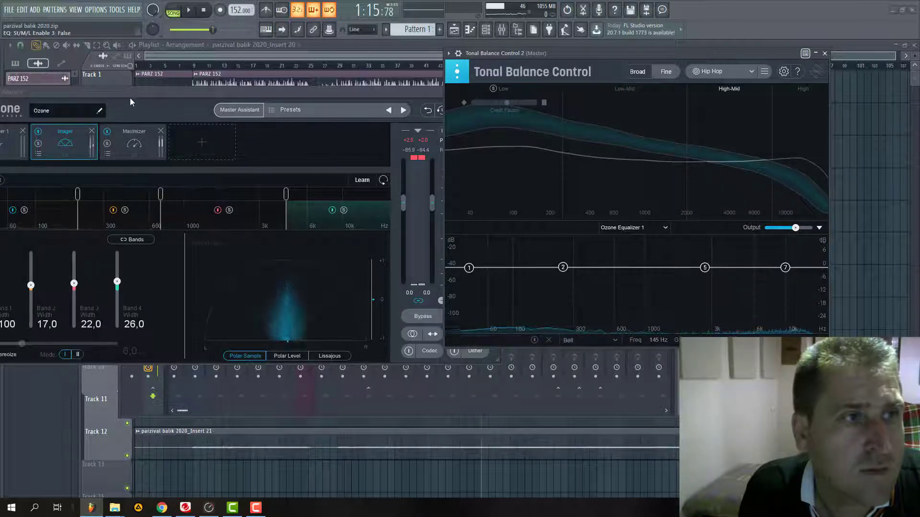
- Bring Ozone 9's Equalizer 1 into view and set band 2 to a boost of about 1.9 dB at 148 Hz
{"action": "left_click_drag", "start_coordinate": [131, 98], "coordinate": [214, 107]}
{"action": "left_click", "coordinate": [81, 152]}
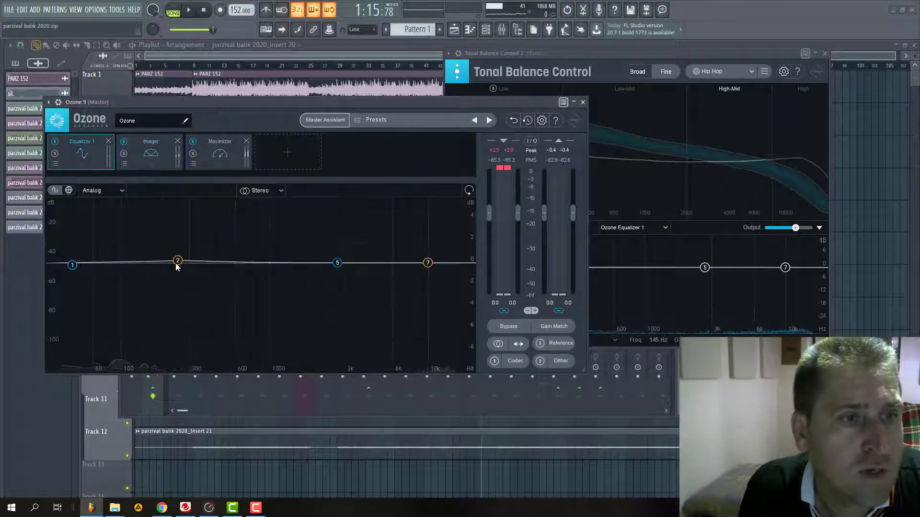
{"action": "left_click_drag", "start_coordinate": [176, 266], "coordinate": [140, 245]}
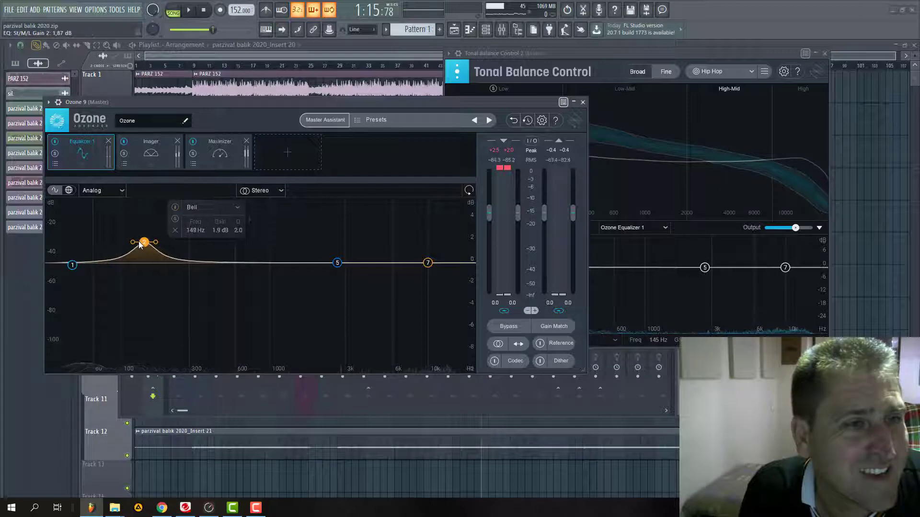
- Uncover more of Tonal Balance Control beside Ozone 9 and play the song to check the new equalizer boost
{"action": "left_click_drag", "start_coordinate": [432, 102], "coordinate": [407, 108]}
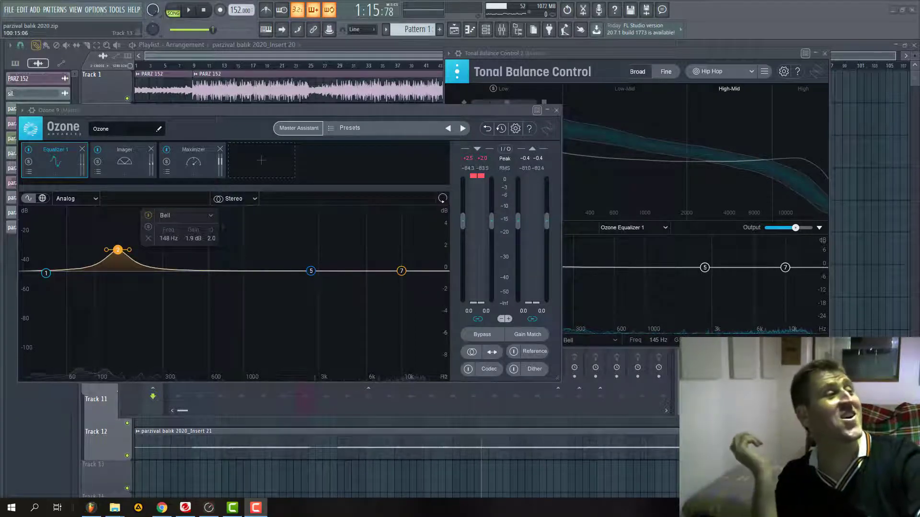
{"action": "left_click", "coordinate": [783, 356]}
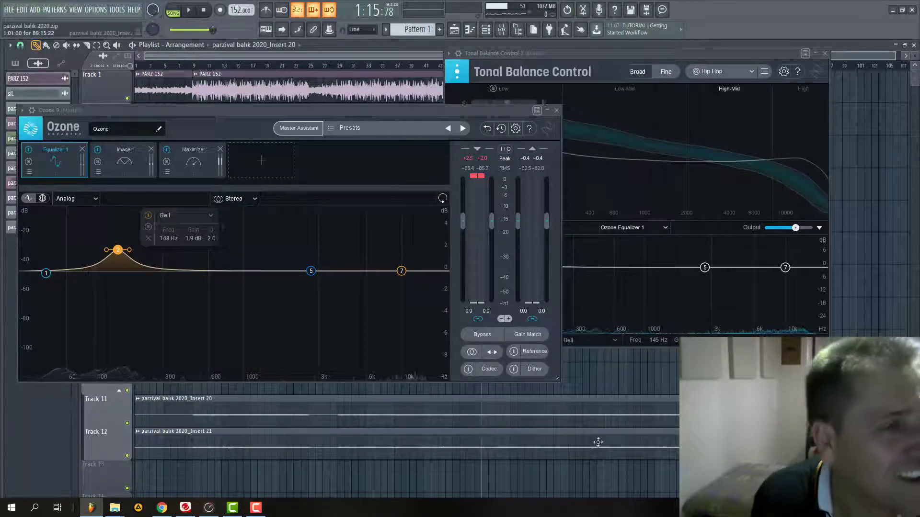
{"action": "left_click", "coordinate": [193, 10]}
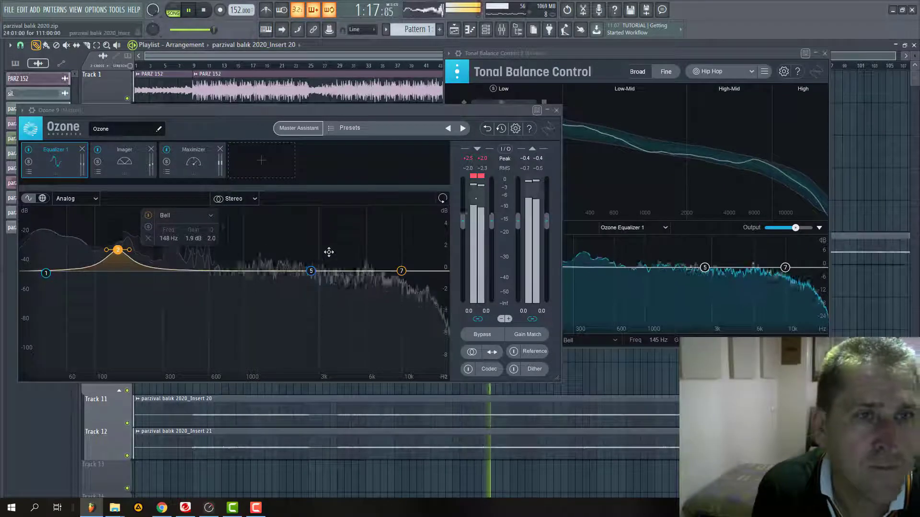
- Stop playback, reopen Tonal Balance Control 2 from the mixer's Master effects, and enlarge and reposition its window beside Ozone 9
{"action": "left_click_drag", "start_coordinate": [254, 110], "coordinate": [70, 212]}
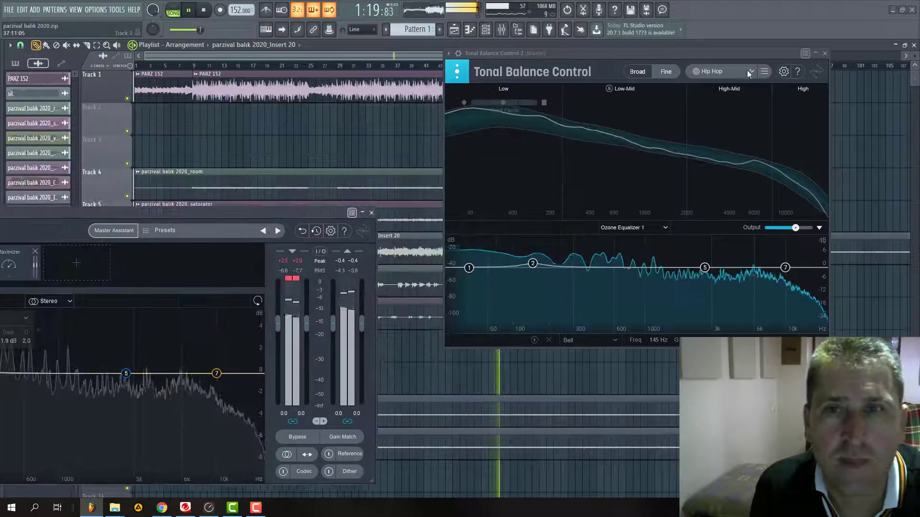
{"action": "left_click", "coordinate": [815, 53]}
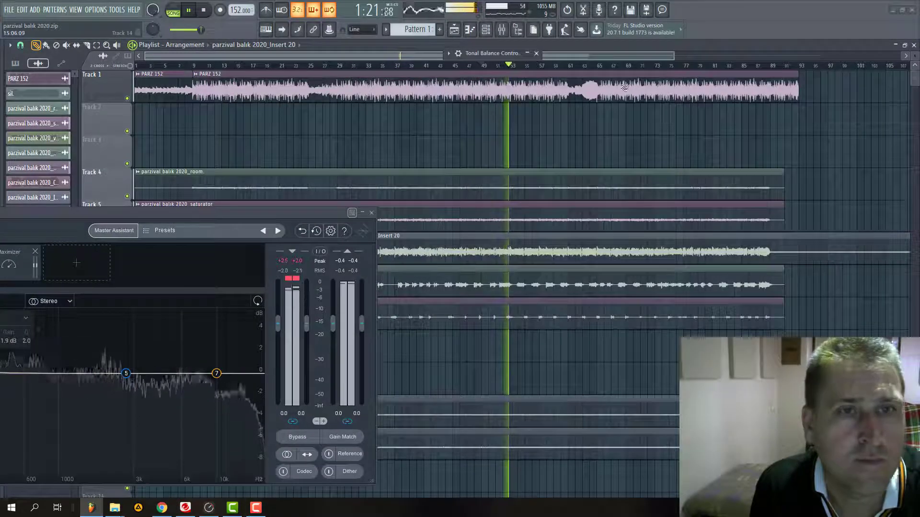
{"action": "key", "text": "F9"}
{"action": "key", "text": "space"}
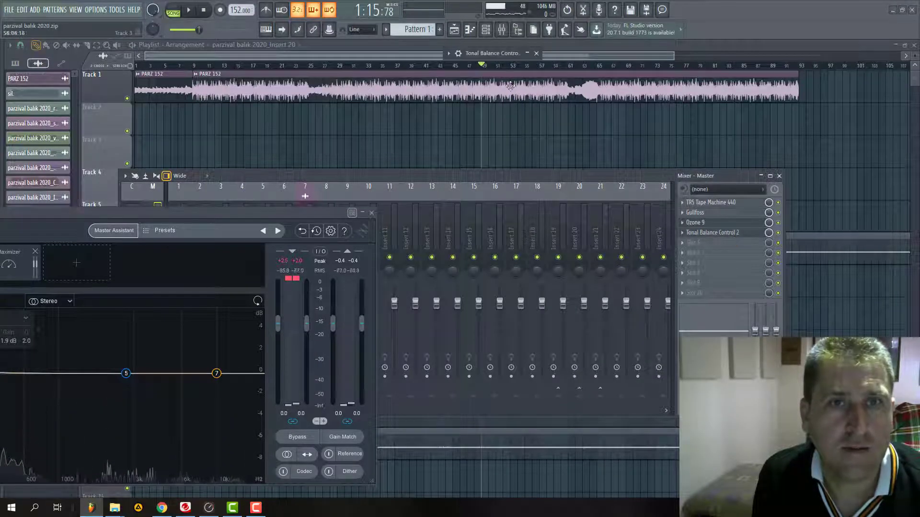
{"action": "left_click", "coordinate": [732, 234]}
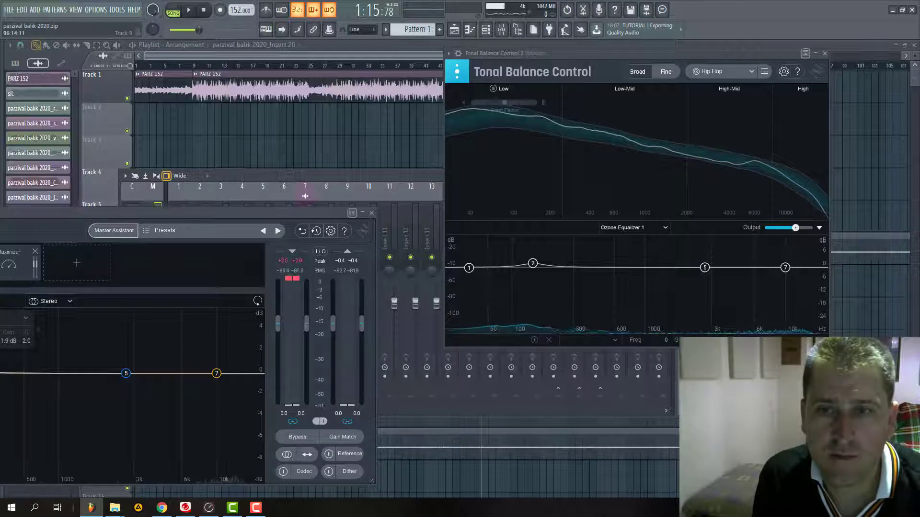
{"action": "left_click_drag", "start_coordinate": [827, 344], "coordinate": [917, 467]}
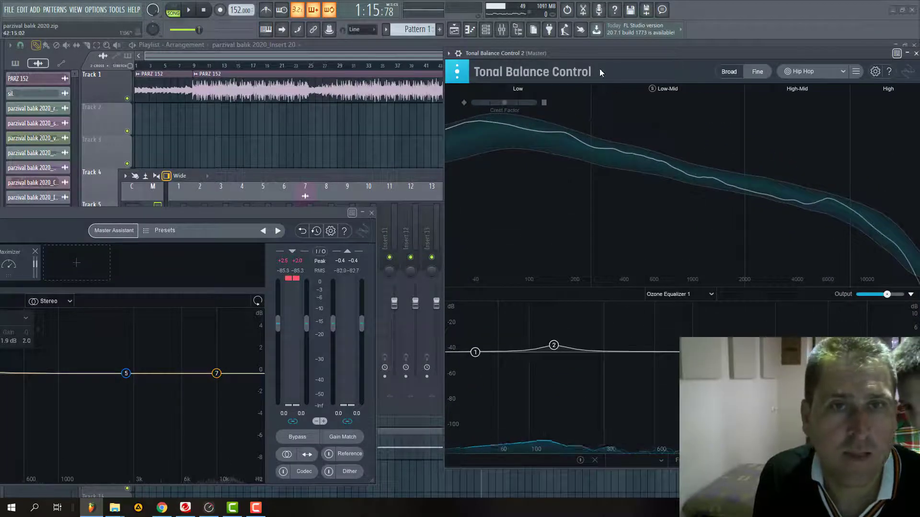
{"action": "left_click_drag", "start_coordinate": [596, 54], "coordinate": [351, 0]}
- Set Tonal Balance Control's source to None and compare the Broad and Fine views during playback
{"action": "left_click", "coordinate": [450, 243]}
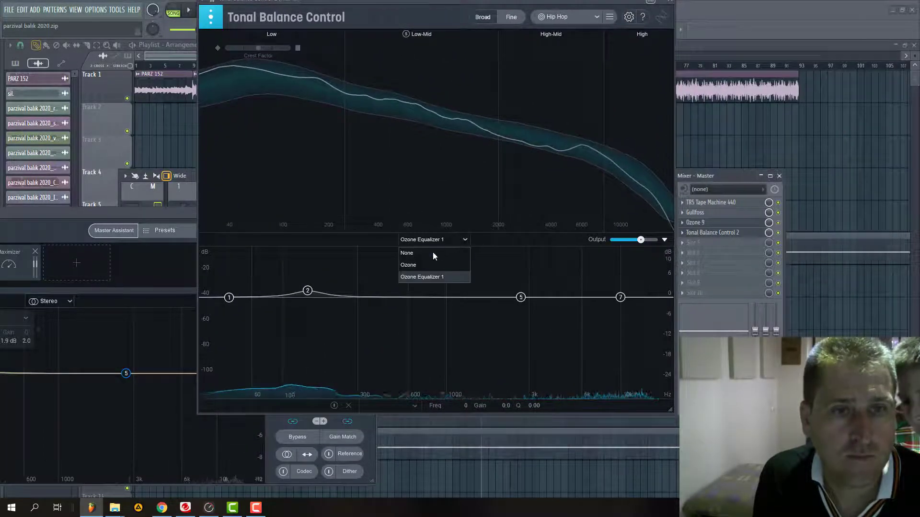
{"action": "left_click", "coordinate": [418, 263]}
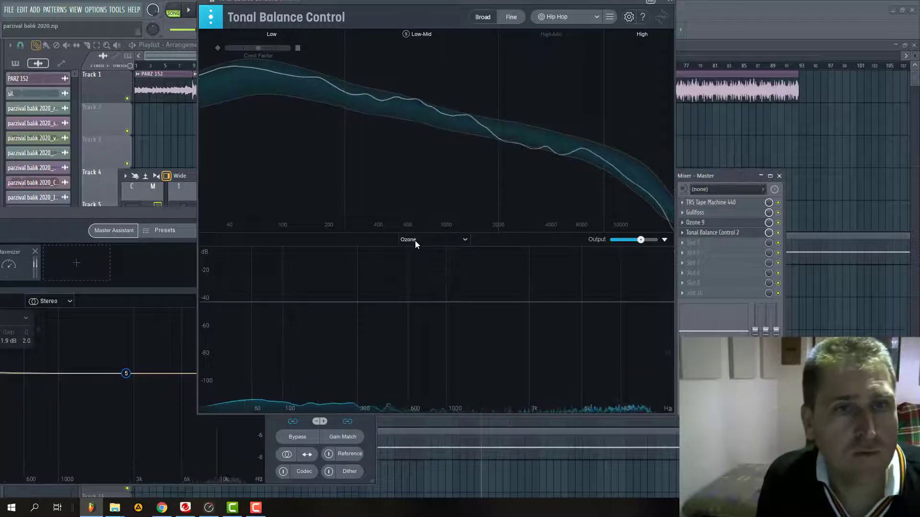
{"action": "left_click", "coordinate": [415, 241]}
{"action": "left_click", "coordinate": [419, 250]}
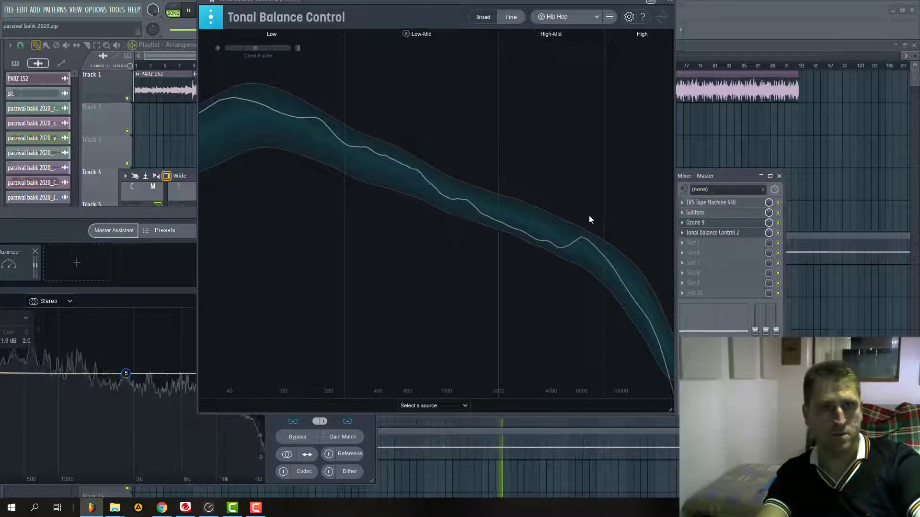
{"action": "left_click", "coordinate": [485, 18]}
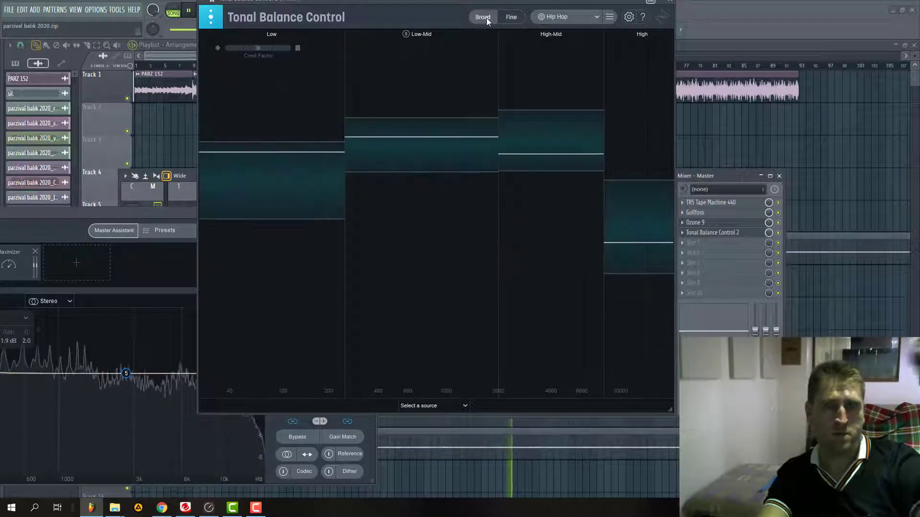
{"action": "left_click", "coordinate": [518, 19]}
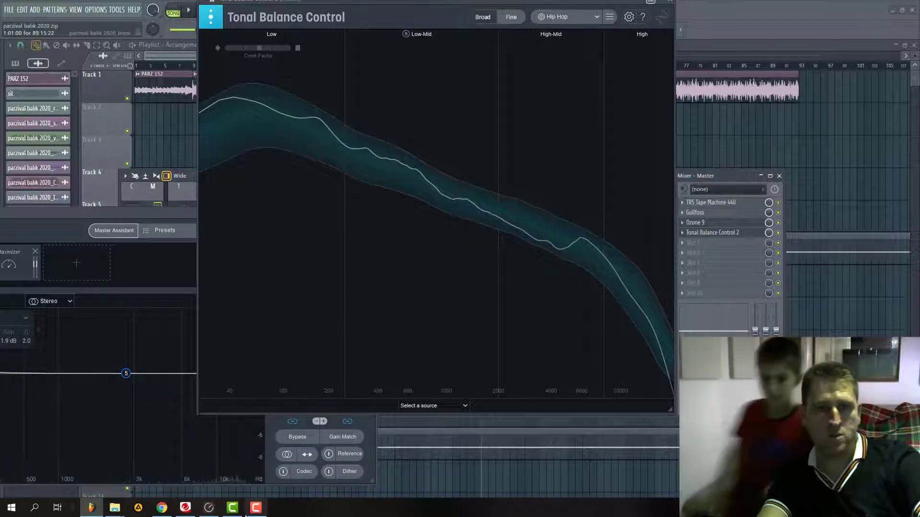
- Switch to RME TotalMix FX and raise the AN 1/2 hardware output to about -24 dB
{"action": "left_click", "coordinate": [212, 509]}
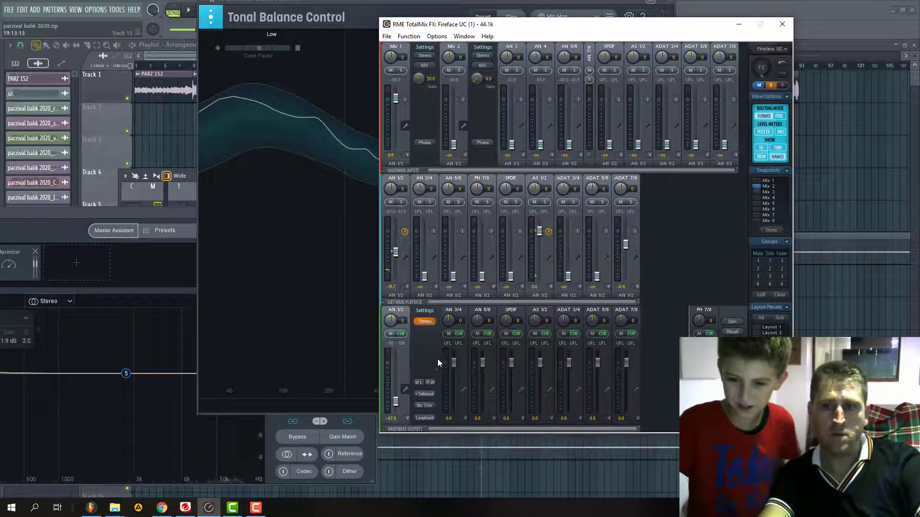
{"action": "left_click_drag", "start_coordinate": [392, 408], "coordinate": [395, 392]}
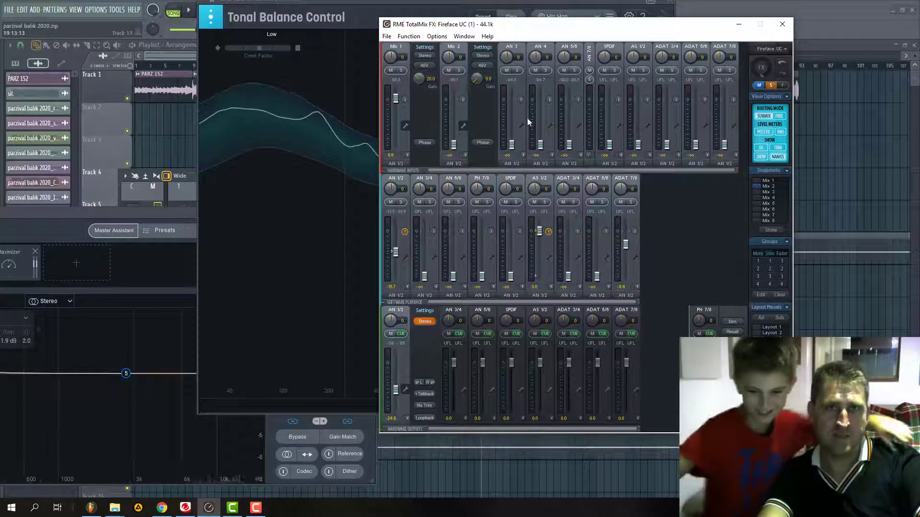
{"action": "left_click_drag", "start_coordinate": [571, 28], "coordinate": [494, 78]}
- Return to FL Studio, reposition Tonal Balance Control and play the song to check its curve against the Hip Hop target
{"action": "left_click_drag", "start_coordinate": [509, 3], "coordinate": [321, 127]}
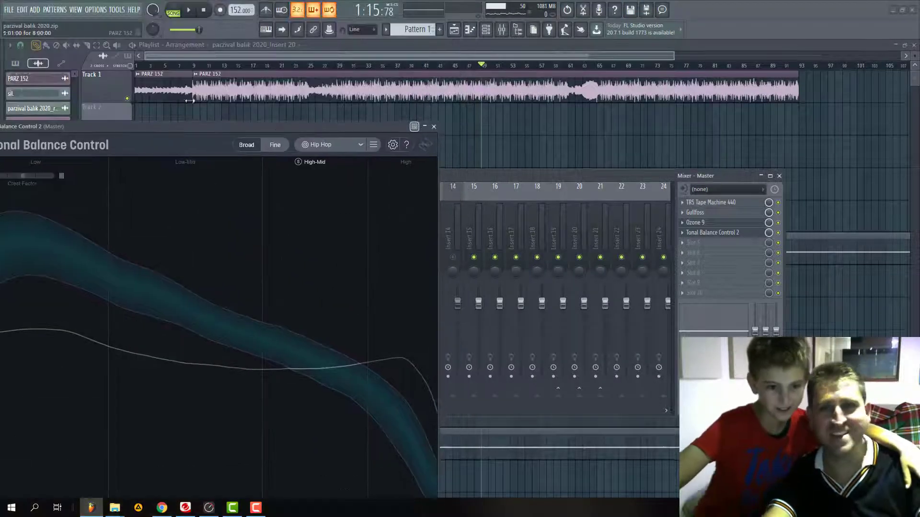
{"action": "left_click", "coordinate": [189, 11]}
{"action": "left_click_drag", "start_coordinate": [331, 129], "coordinate": [376, 148]}
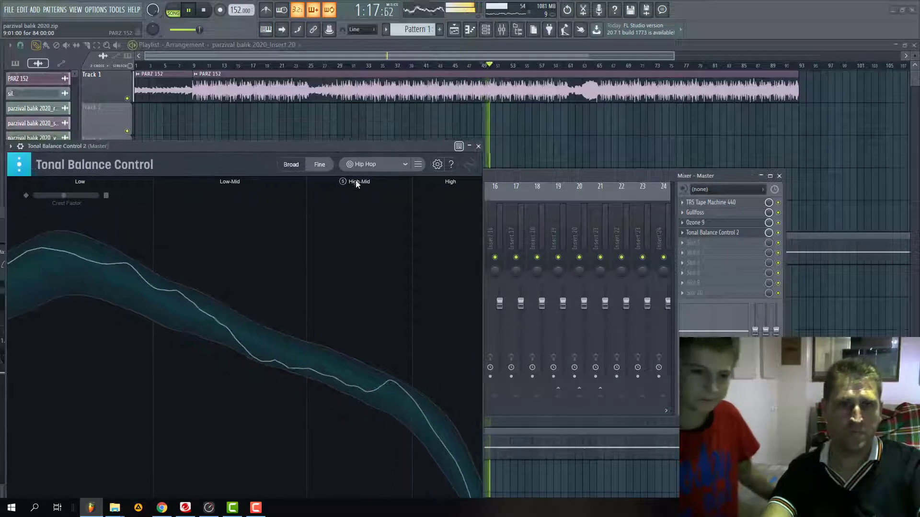
{"action": "key", "text": "space"}
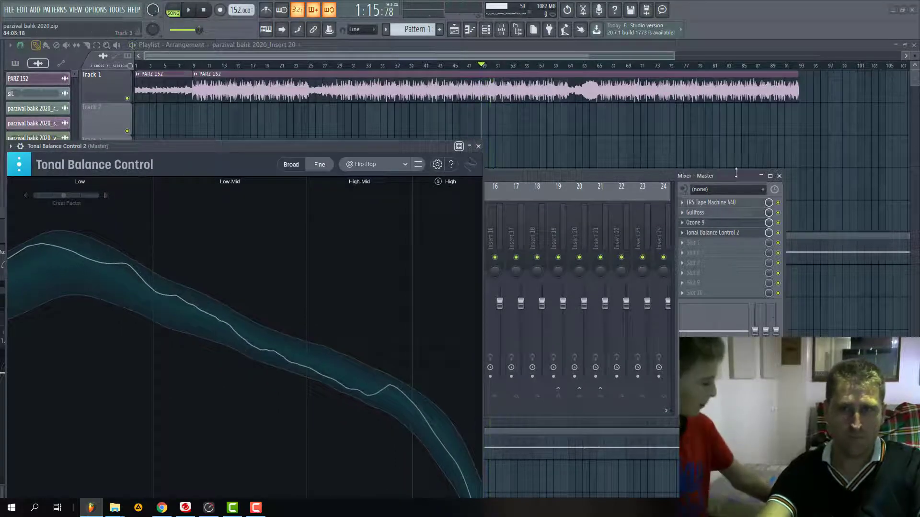
- Bring Ozone 9 fully into view and add a Vintage EQ module to its chain
{"action": "left_click", "coordinate": [721, 223]}
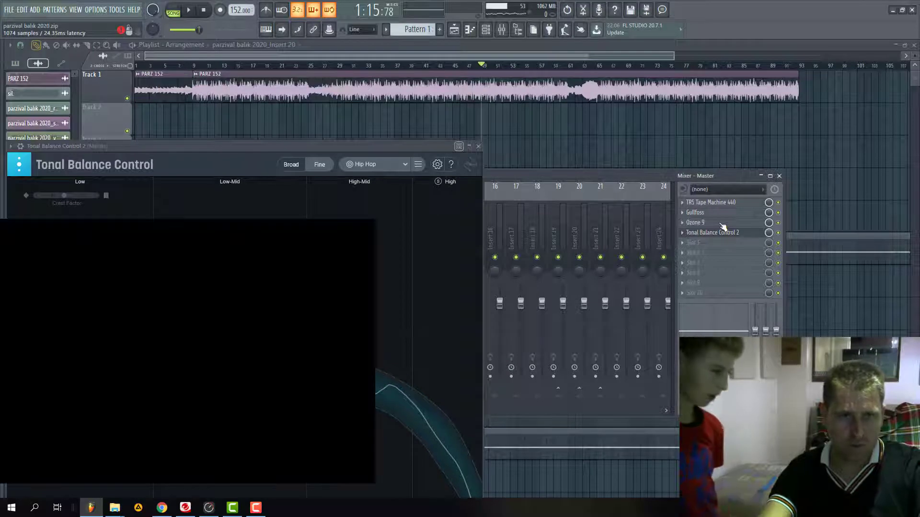
{"action": "left_click_drag", "start_coordinate": [254, 208], "coordinate": [477, 144]}
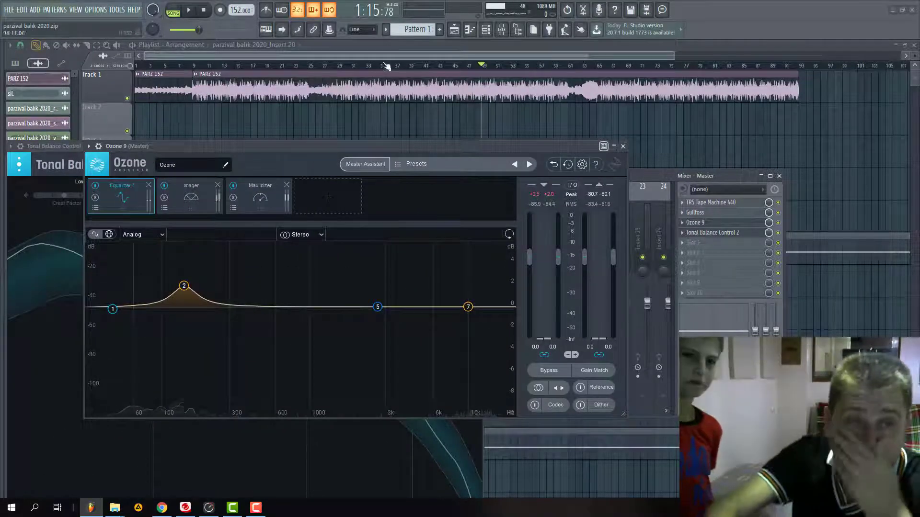
{"action": "left_click", "coordinate": [329, 199]}
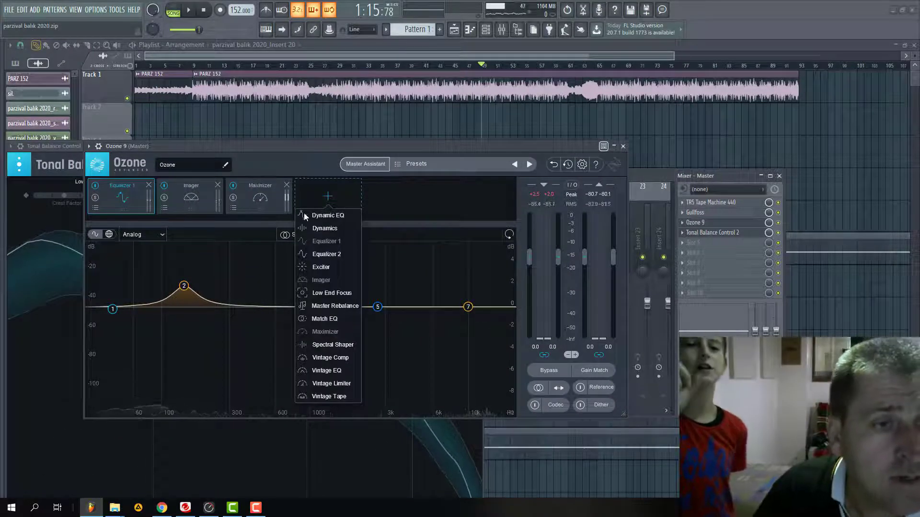
{"action": "left_click", "coordinate": [326, 370]}
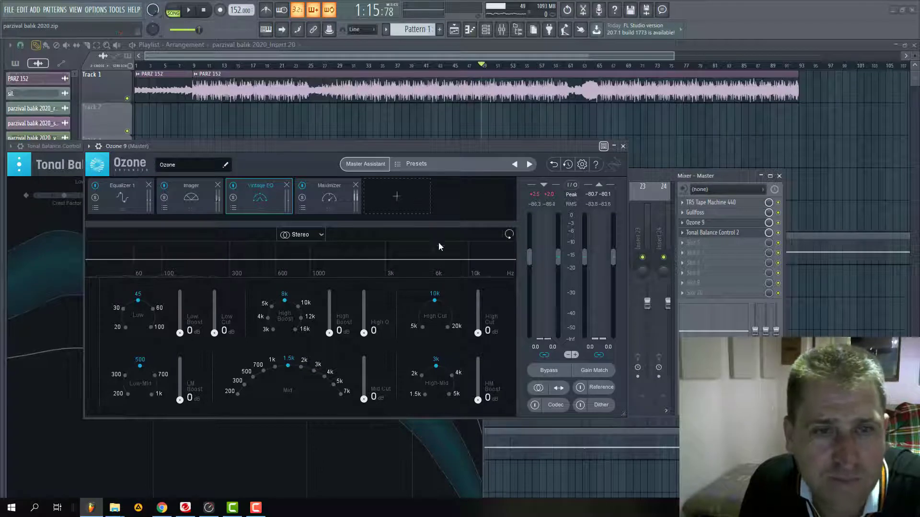
- Try a High-Mid boost of about 4.6 dB at 4 kHz in the Vintage EQ and reset it to 0 dB at 3 kHz
{"action": "left_click_drag", "start_coordinate": [477, 332], "coordinate": [478, 311]}
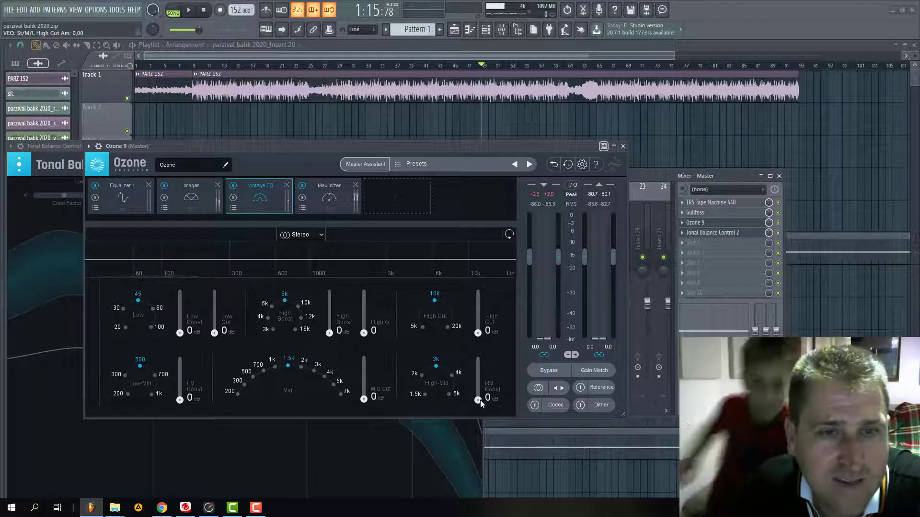
{"action": "mouse_move", "coordinate": [478, 400]}
{"action": "left_mouse_down"}
{"action": "mouse_move", "coordinate": [478, 369]}
{"action": "mouse_move", "coordinate": [480, 385]}
{"action": "left_mouse_up"}
{"action": "left_click", "coordinate": [452, 376]}
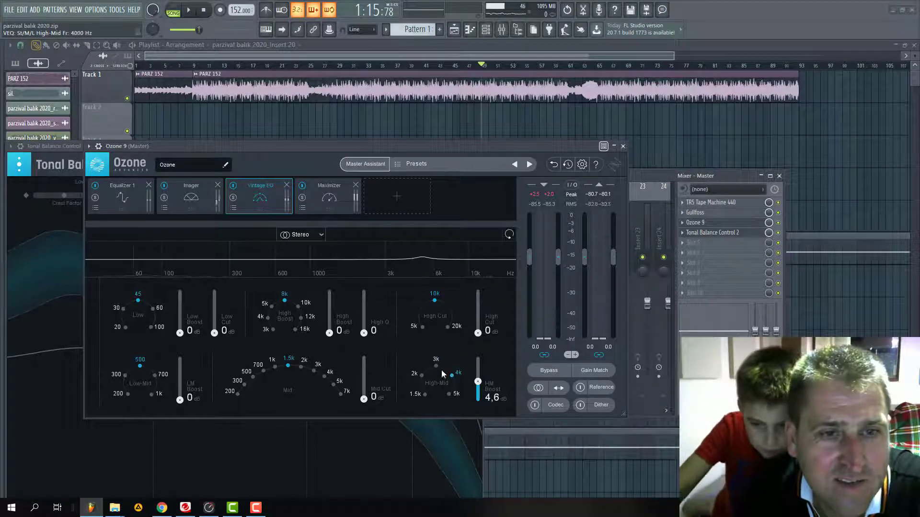
{"action": "left_click", "coordinate": [436, 366]}
{"action": "left_click_drag", "start_coordinate": [478, 382], "coordinate": [477, 402]}
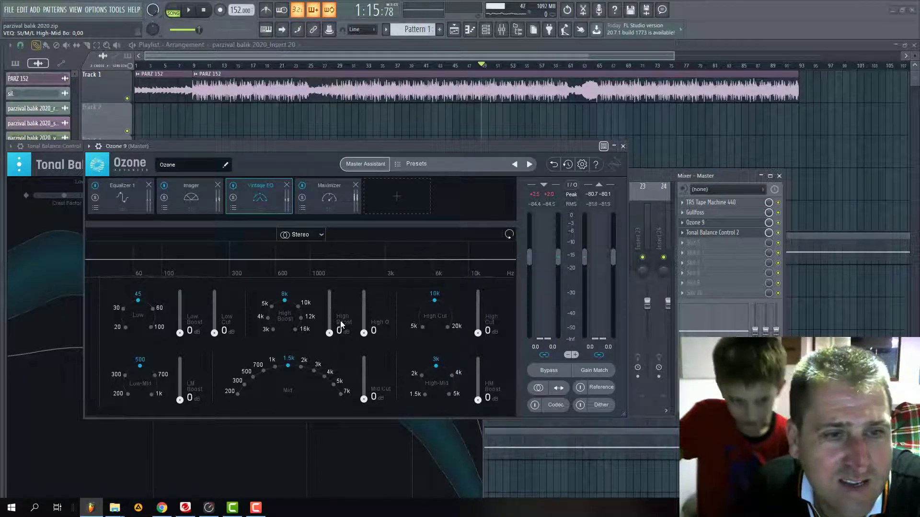
- Raise the Vintage EQ's High Boost to 2.0 dB at 8 kHz and check the song in Tonal Balance Control
{"action": "left_click_drag", "start_coordinate": [364, 333], "coordinate": [329, 333]}
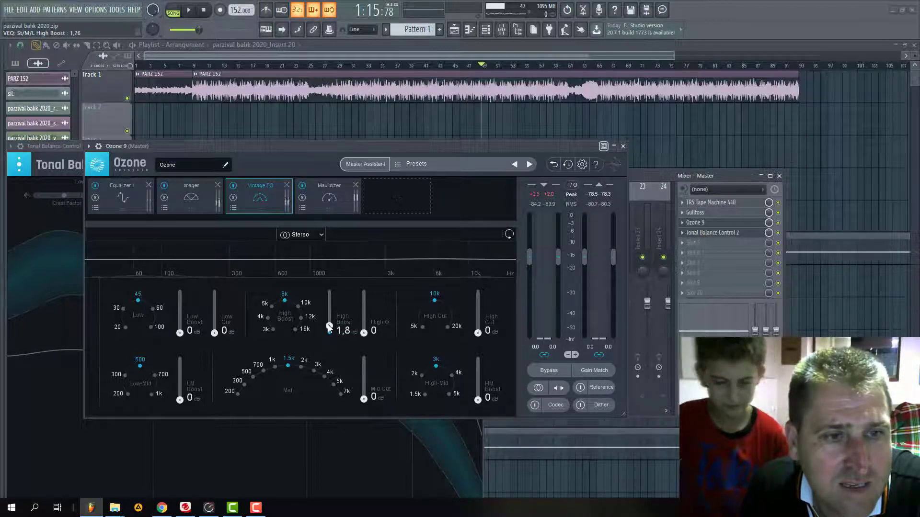
{"action": "left_click_drag", "start_coordinate": [330, 326], "coordinate": [330, 324]}
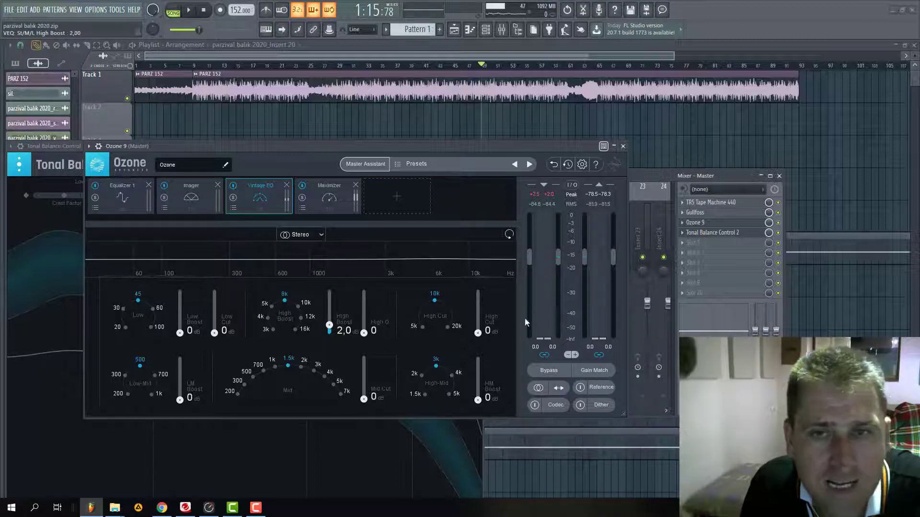
{"action": "left_click", "coordinate": [192, 18]}
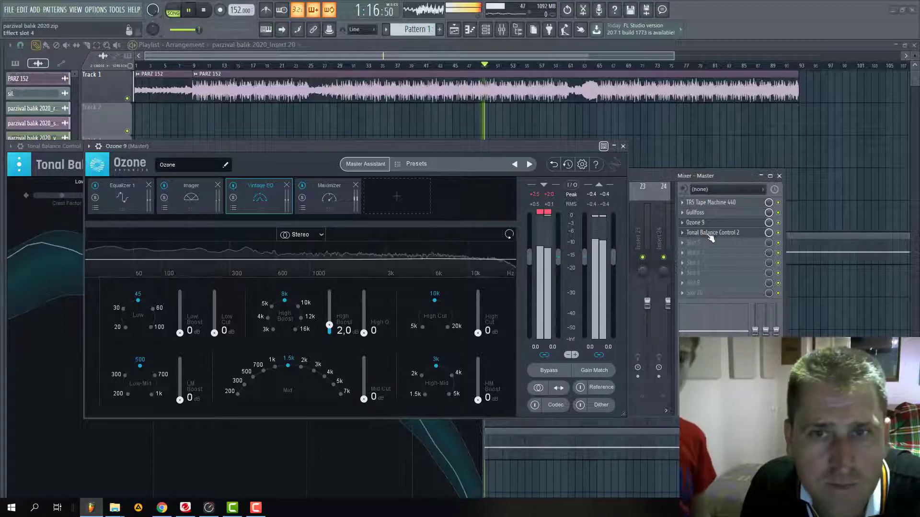
{"action": "left_click", "coordinate": [713, 233]}
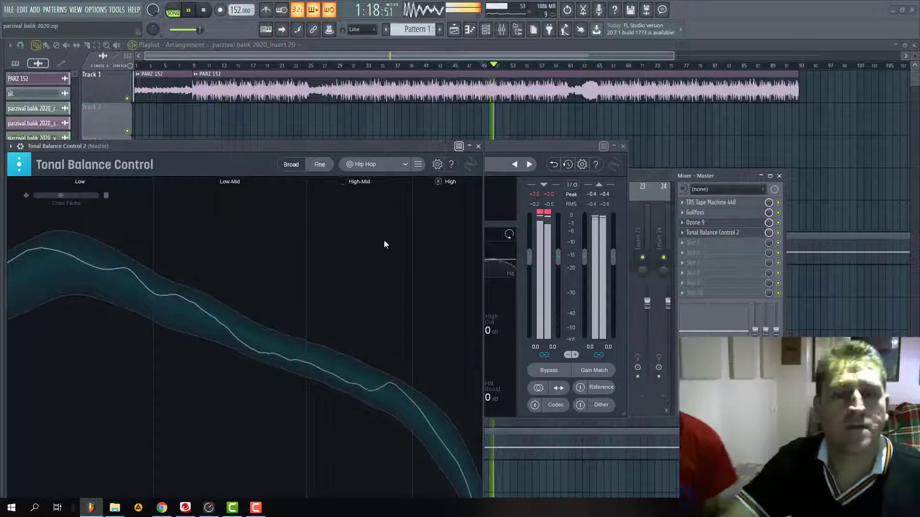
{"action": "key", "text": "space"}
- Arrange Tonal Balance Control and Ozone 9 side by side and set the Vintage EQ's High Boost frequency to 4 kHz with the song playing
{"action": "left_click_drag", "start_coordinate": [355, 150], "coordinate": [432, 75]}
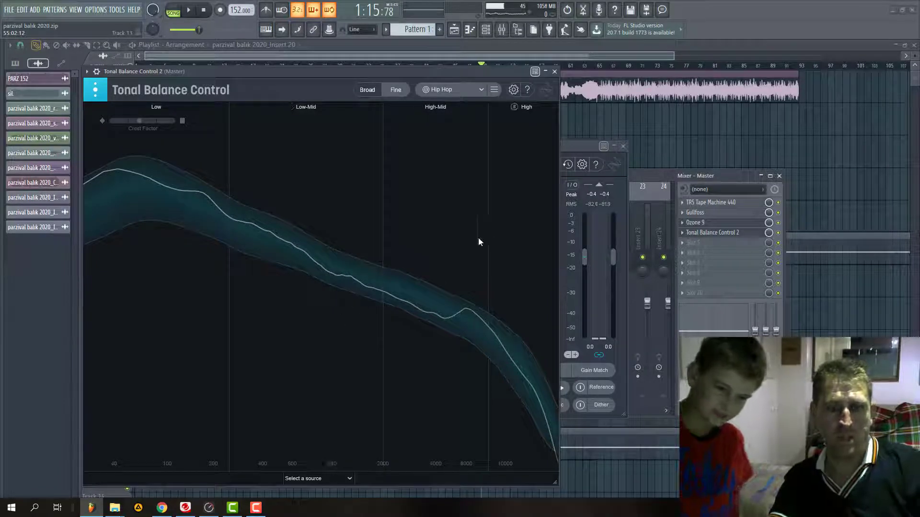
{"action": "left_click_drag", "start_coordinate": [466, 71], "coordinate": [220, 130]}
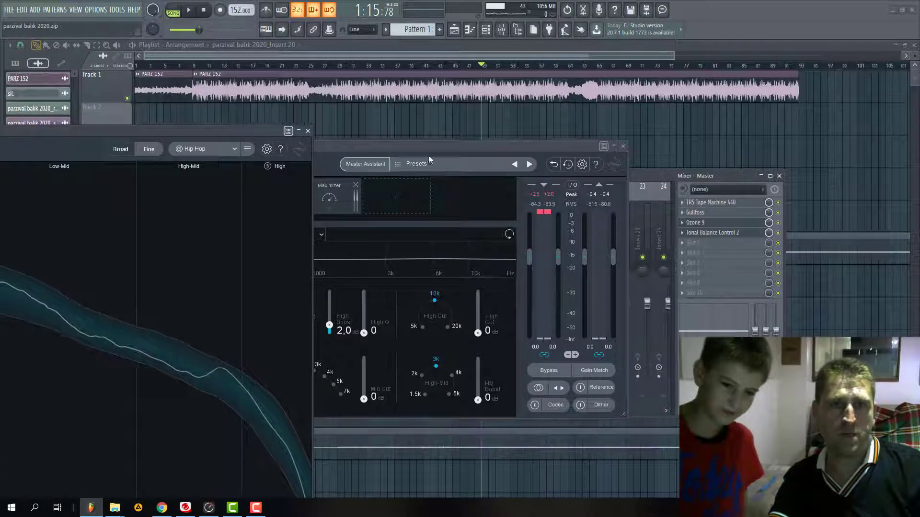
{"action": "left_click_drag", "start_coordinate": [428, 155], "coordinate": [568, 131]}
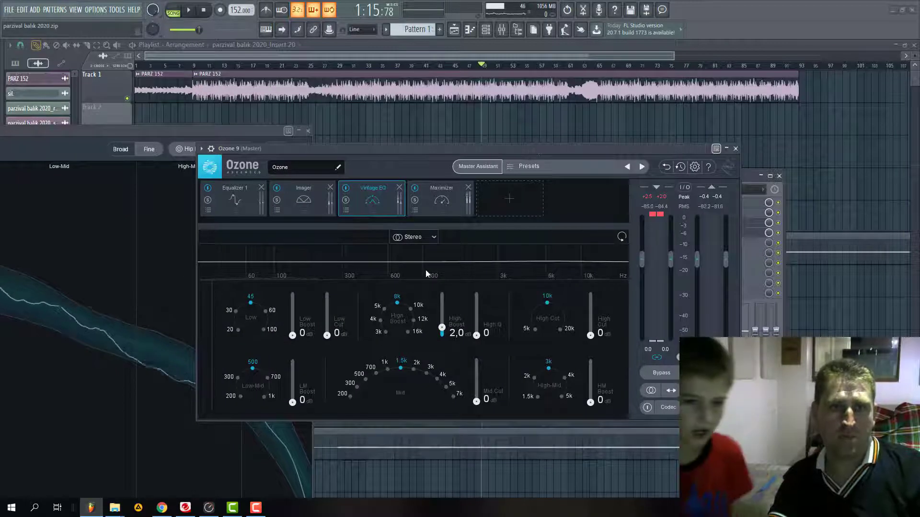
{"action": "left_click", "coordinate": [381, 320]}
{"action": "left_click_drag", "start_coordinate": [478, 152], "coordinate": [671, 131]}
{"action": "key", "text": "space"}
{"action": "left_click_drag", "start_coordinate": [137, 133], "coordinate": [290, 85]}
- Change the Vintage EQ's High Boost frequency to 3 kHz and set its gain to exactly 2 dB
{"action": "left_click", "coordinate": [580, 314]}
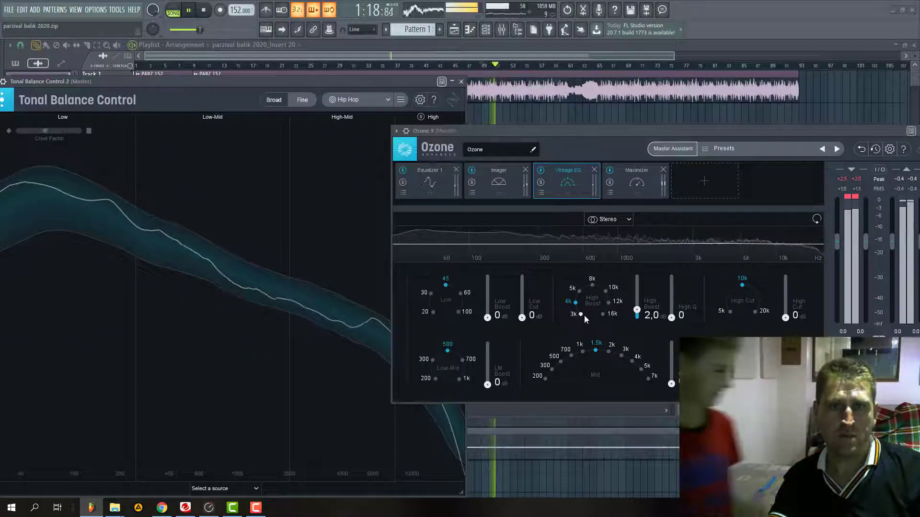
{"action": "mouse_move", "coordinate": [637, 310]}
{"action": "left_mouse_down"}
{"action": "mouse_move", "coordinate": [637, 277]}
{"action": "mouse_move", "coordinate": [637, 308]}
{"action": "left_mouse_up"}
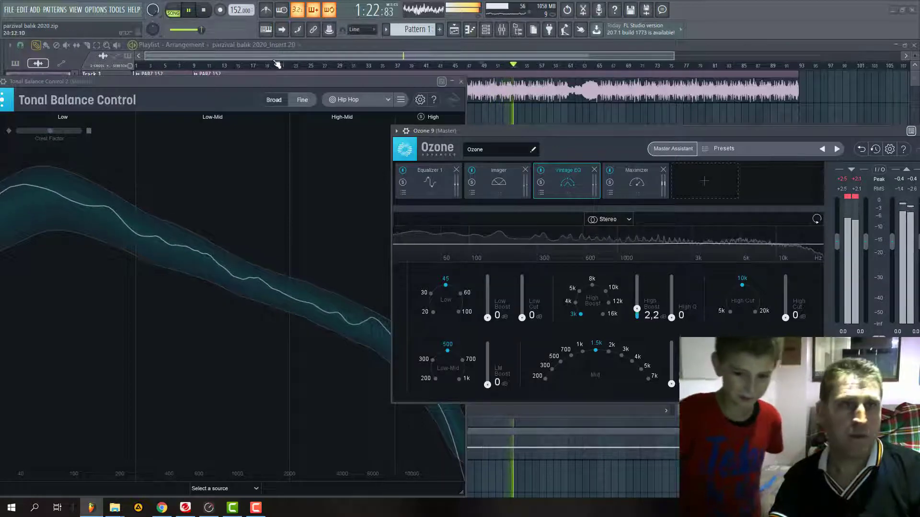
{"action": "key", "text": "space"}
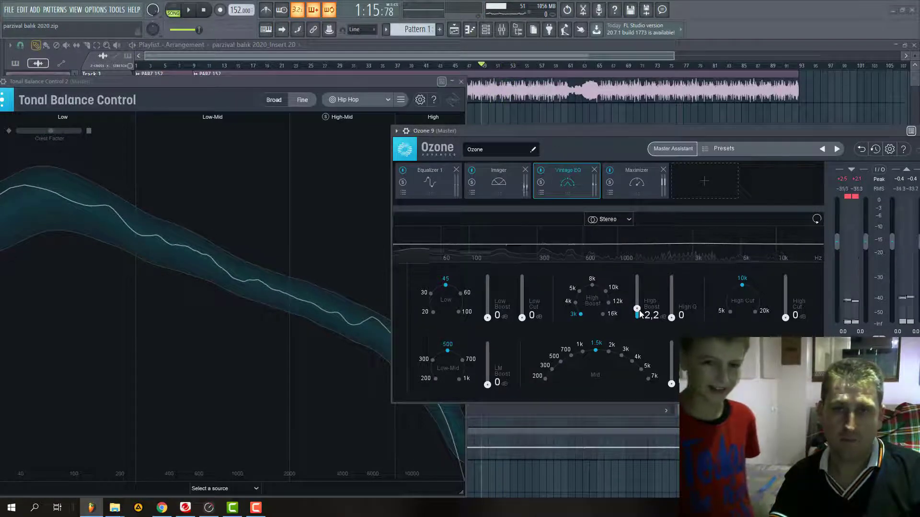
{"action": "left_click", "coordinate": [650, 315]}
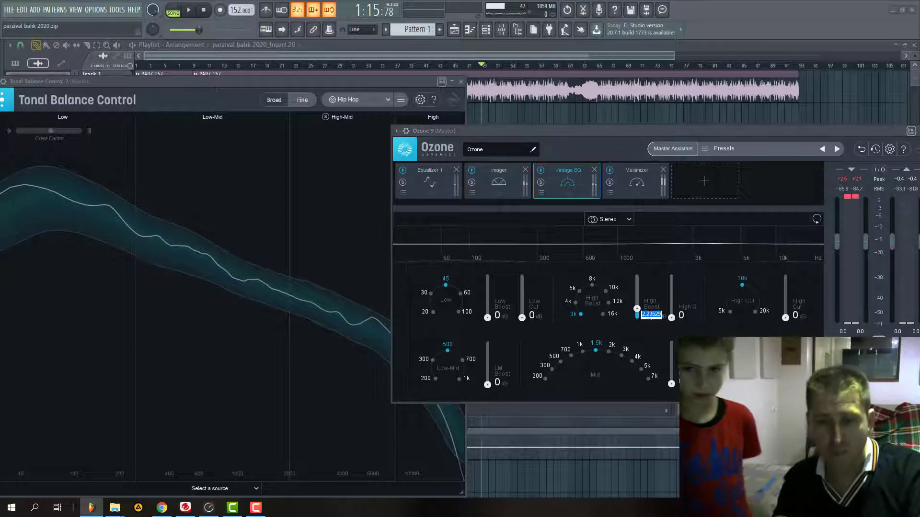
{"action": "type", "text": "2"}
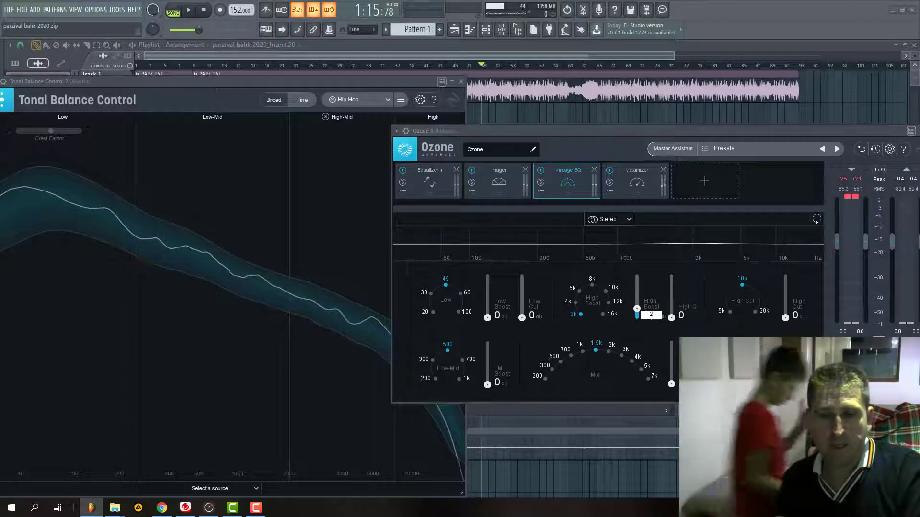
{"action": "key", "text": "Return"}
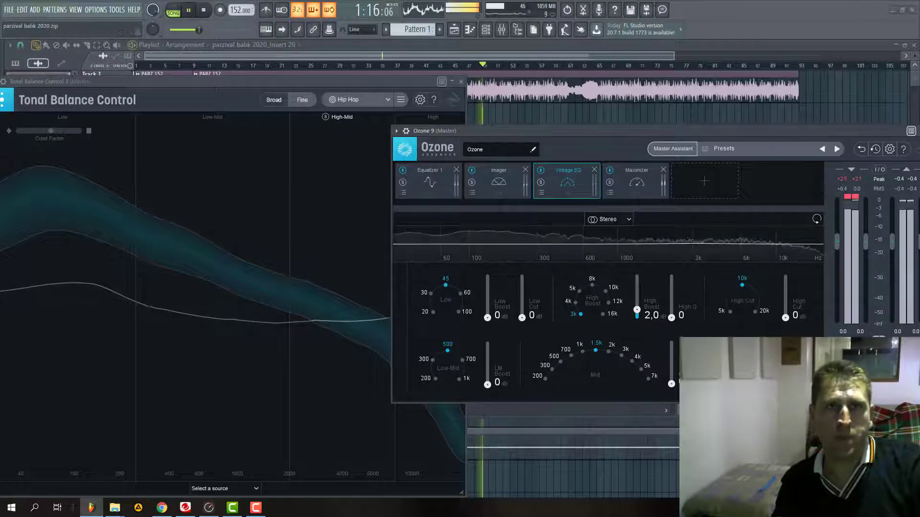
- Close the Ozone 9 and Tonal Balance Control windows to uncover the mixer, and stop the song
{"action": "left_click_drag", "start_coordinate": [529, 133], "coordinate": [183, 71]}
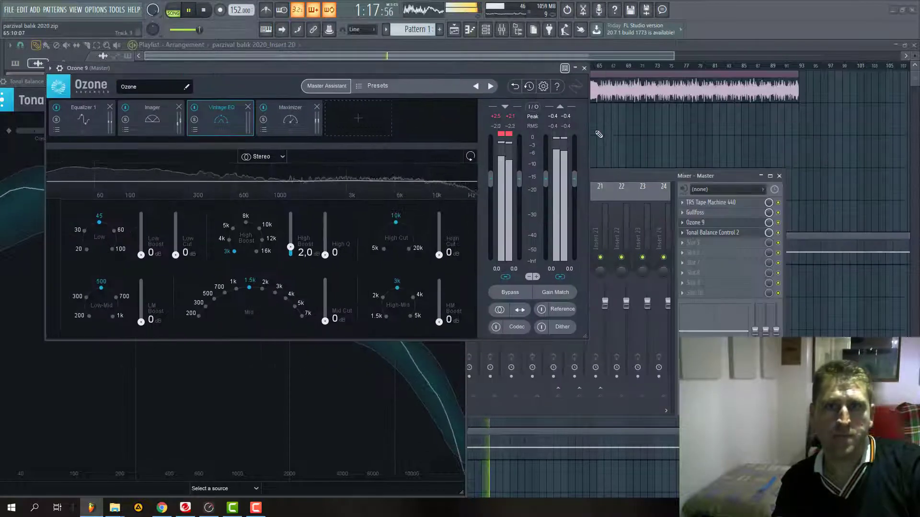
{"action": "left_click", "coordinate": [584, 68]}
{"action": "left_click", "coordinate": [462, 81]}
{"action": "left_click_drag", "start_coordinate": [422, 175], "coordinate": [447, 176]}
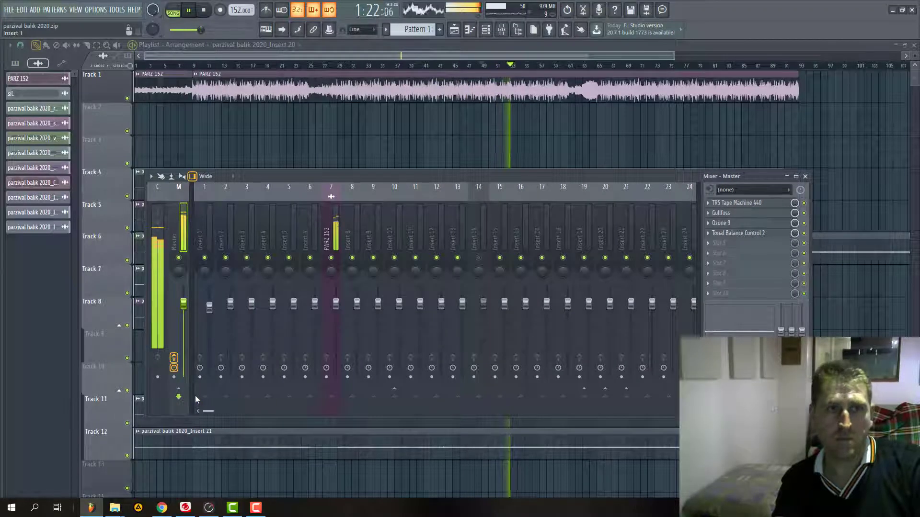
{"action": "key", "text": "space"}
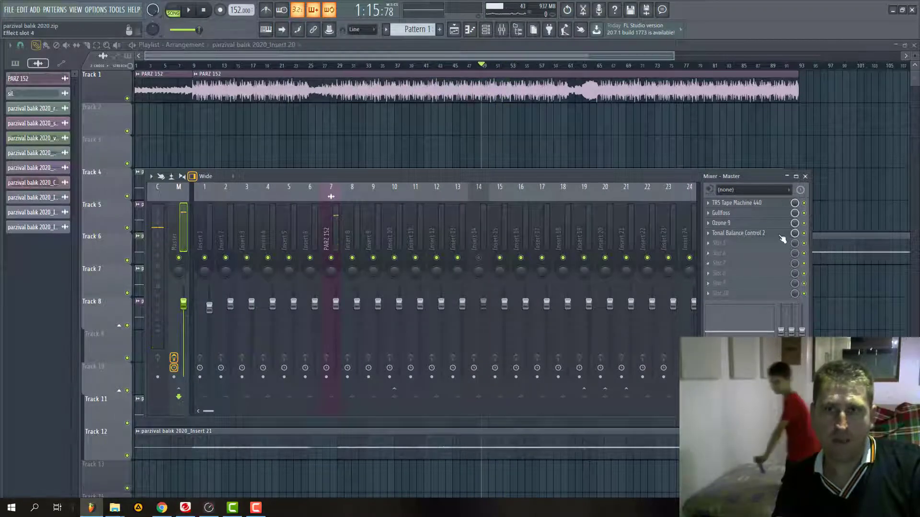
- Reopen Tonal Balance Control and Ozone 9 on the master and review the Maximizer, Imager, Equalizer and Vintage EQ settings
{"action": "left_click", "coordinate": [715, 234]}
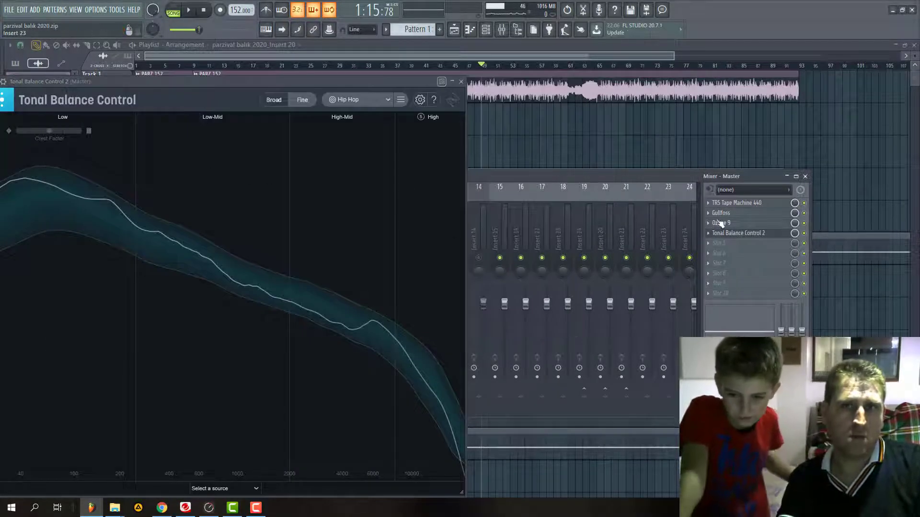
{"action": "left_click", "coordinate": [729, 224]}
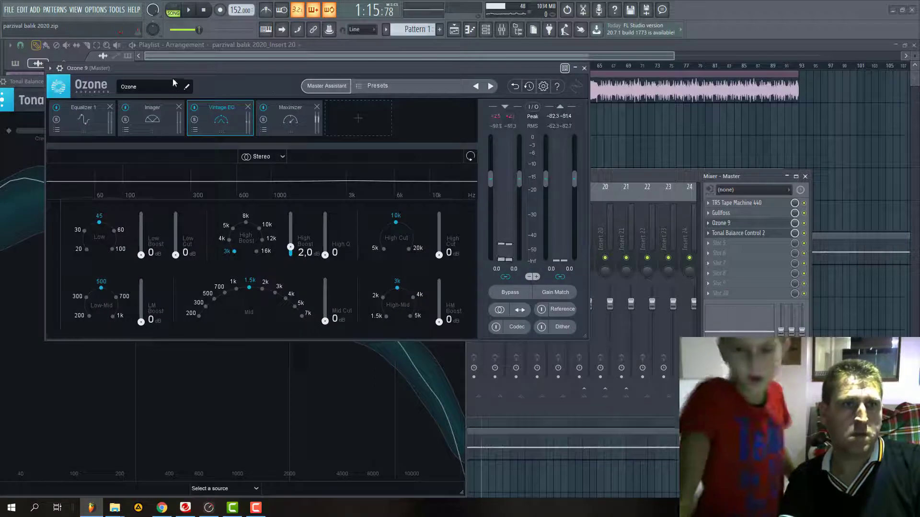
{"action": "left_click", "coordinate": [289, 123]}
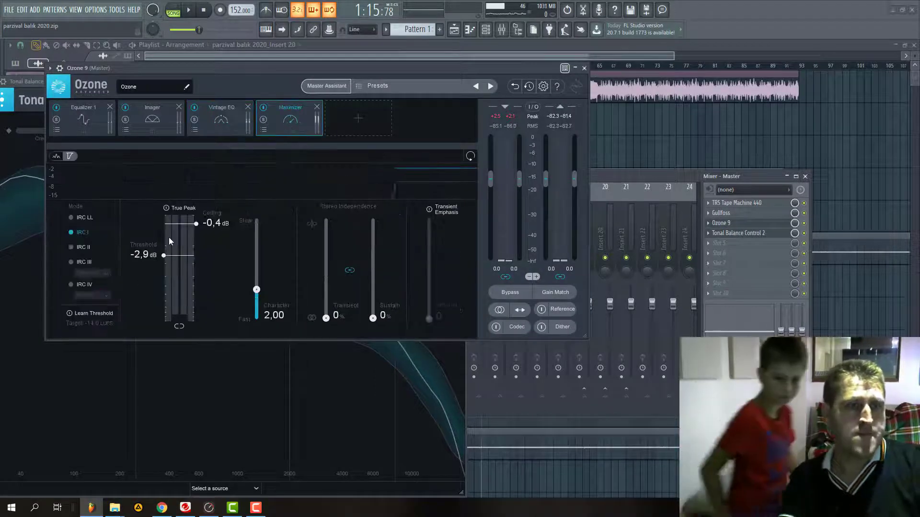
{"action": "left_click", "coordinate": [152, 119]}
{"action": "left_click", "coordinate": [96, 123]}
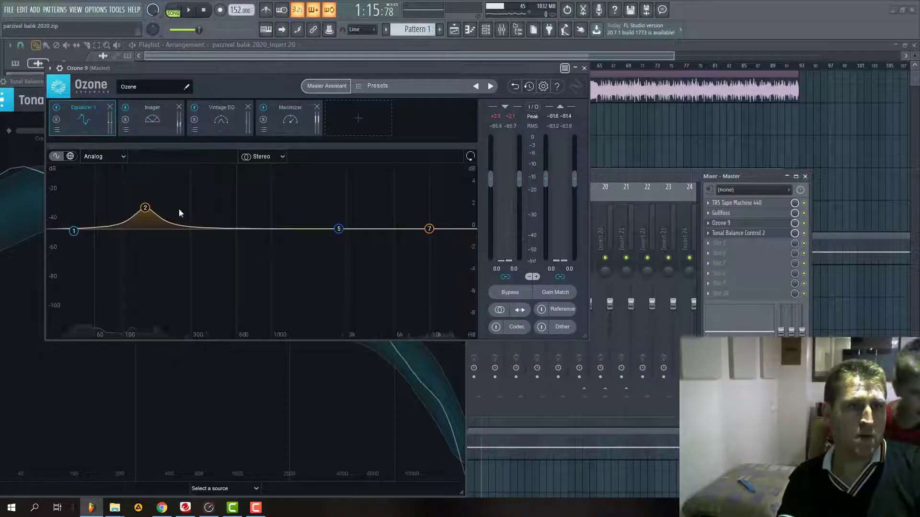
{"action": "left_click", "coordinate": [213, 122]}
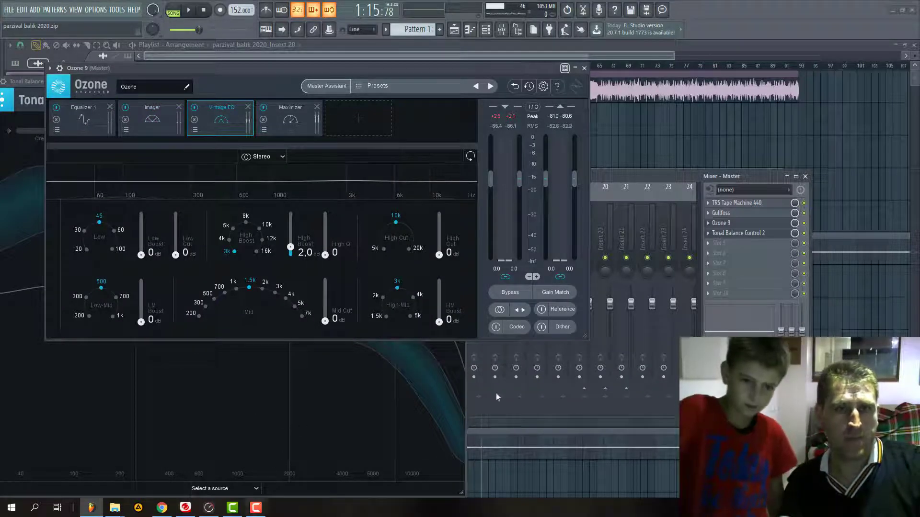
- Place Tonal Balance Control beside Ozone 9 with Ozone as its source, and check the tonal balance during playback
{"action": "left_click", "coordinate": [744, 237]}
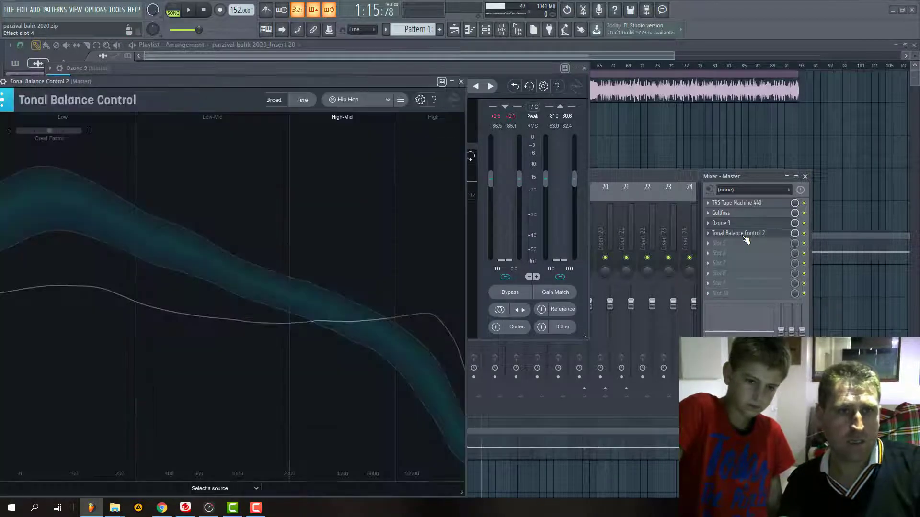
{"action": "left_click_drag", "start_coordinate": [383, 81], "coordinate": [816, 0]}
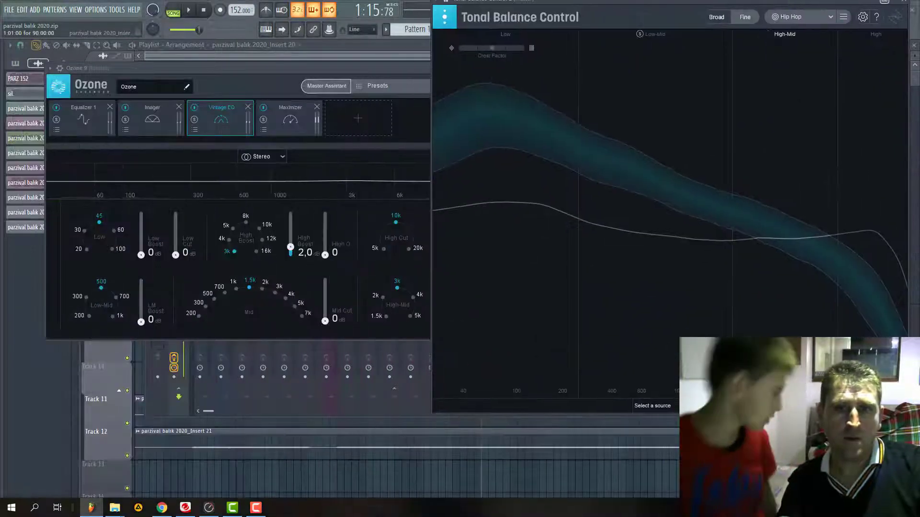
{"action": "left_click", "coordinate": [662, 409]}
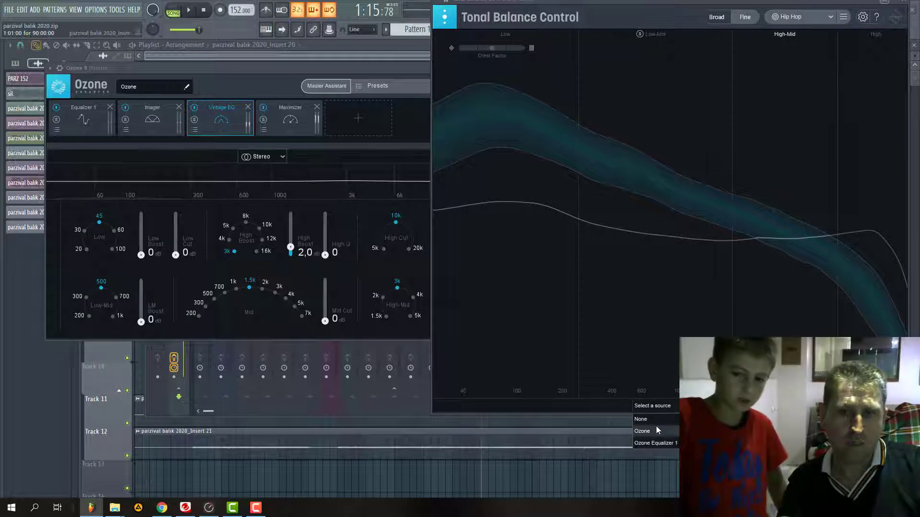
{"action": "left_click", "coordinate": [656, 426]}
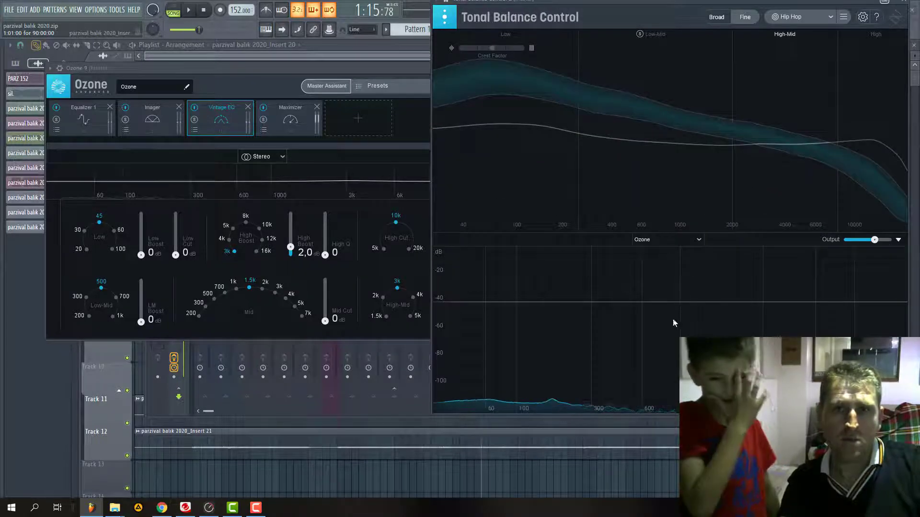
{"action": "key", "text": "space"}
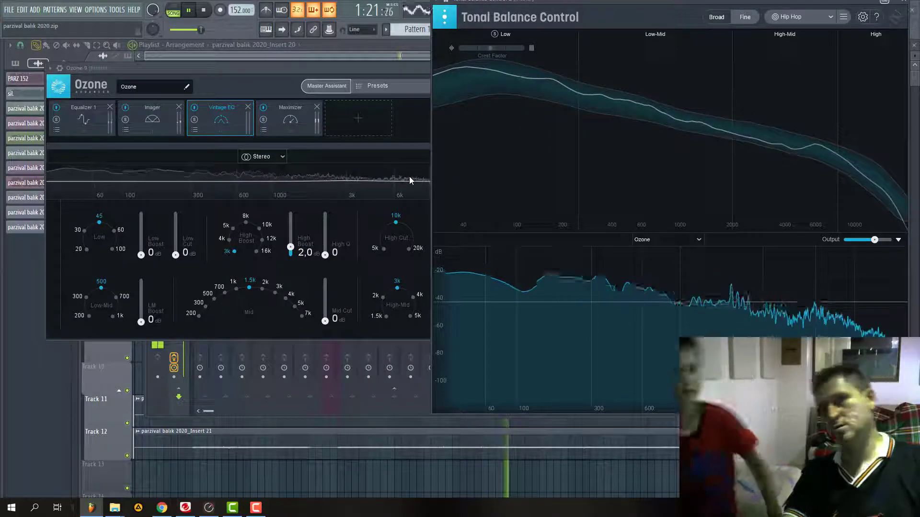
{"action": "key", "text": "space"}
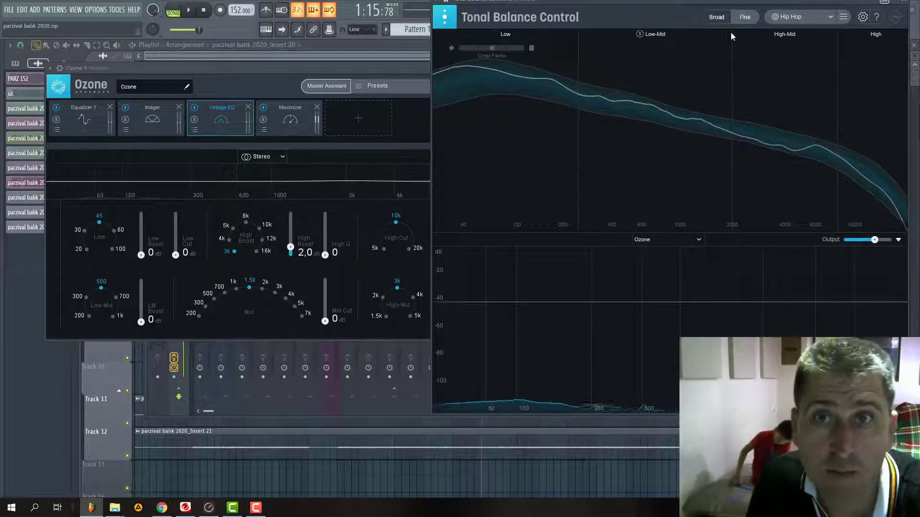
- Switch to RME TotalMix FX and adjust the AN 1/2 hardware output to about -50 dB, auditioning the song in FL Studio
{"action": "left_click", "coordinate": [217, 509]}
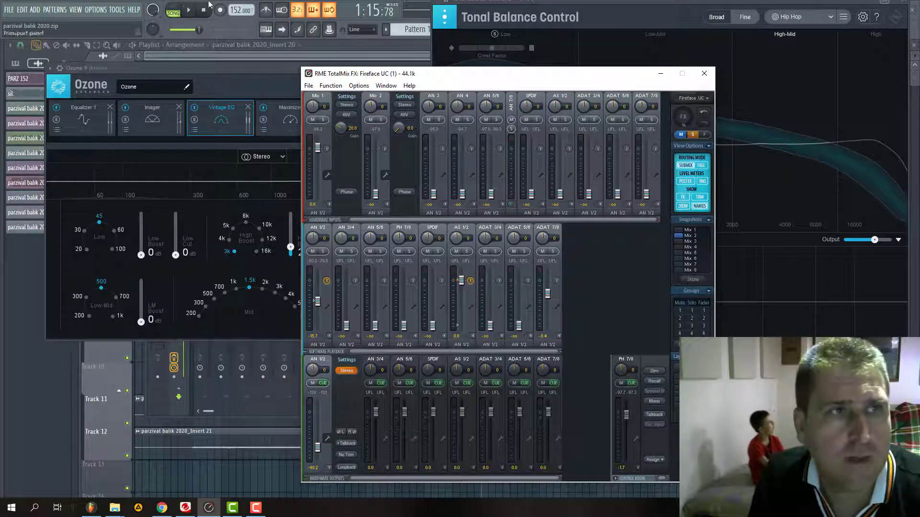
{"action": "left_click", "coordinate": [189, 10]}
{"action": "left_click", "coordinate": [210, 508]}
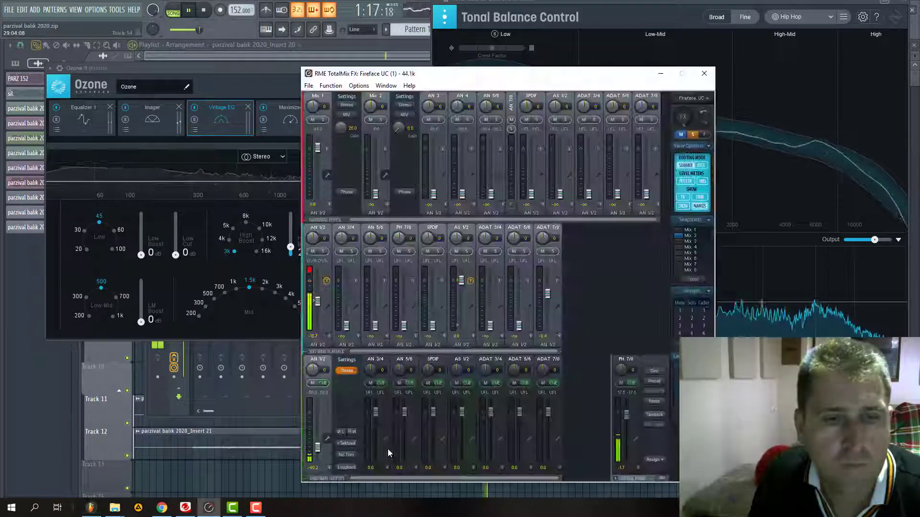
{"action": "left_click_drag", "start_coordinate": [318, 452], "coordinate": [319, 418]}
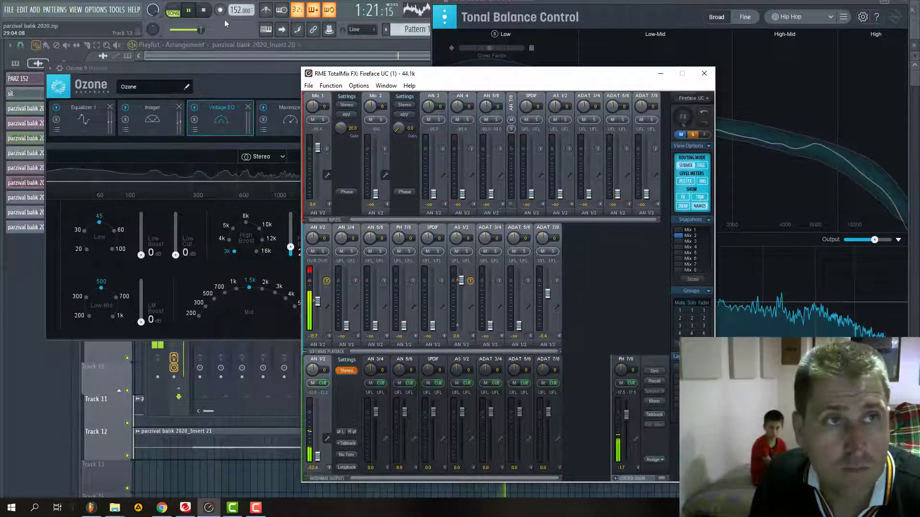
{"action": "left_click", "coordinate": [204, 10]}
{"action": "left_click", "coordinate": [209, 508]}
{"action": "left_click_drag", "start_coordinate": [317, 455], "coordinate": [315, 440]}
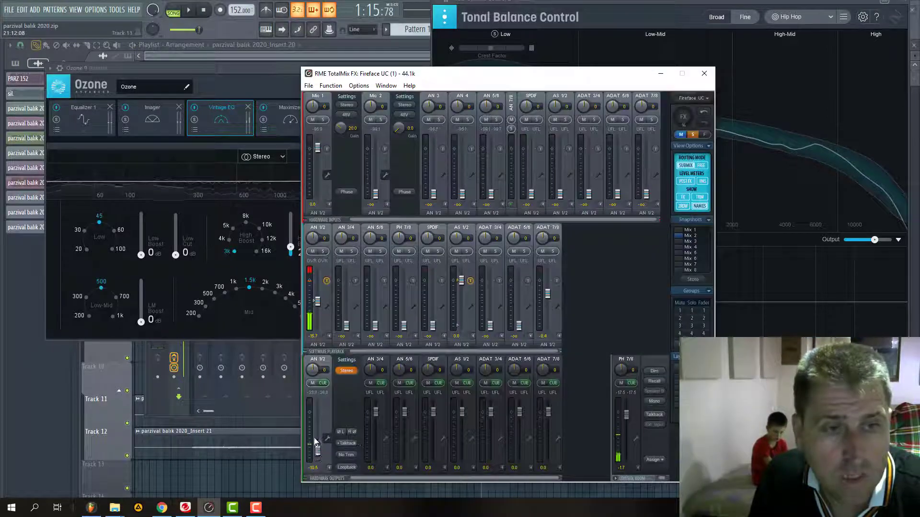